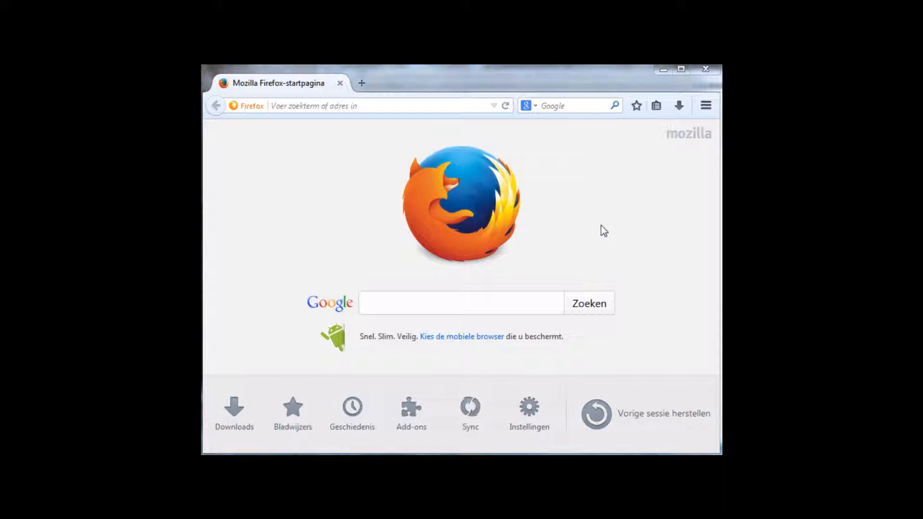
- Load the Kajakpolo admin center home page at 192.168.1.2 in Firefox
{"action": "left_click", "coordinate": [423, 106]}
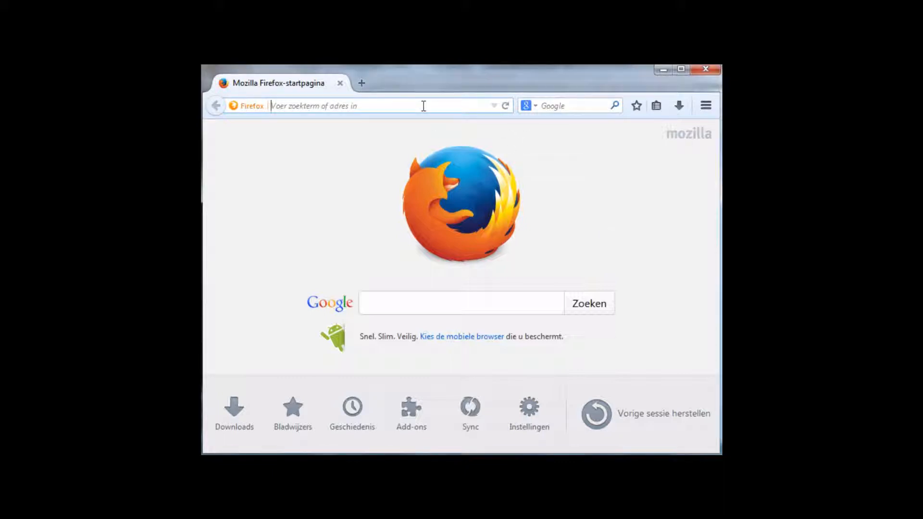
{"action": "type", "text": "192.1"}
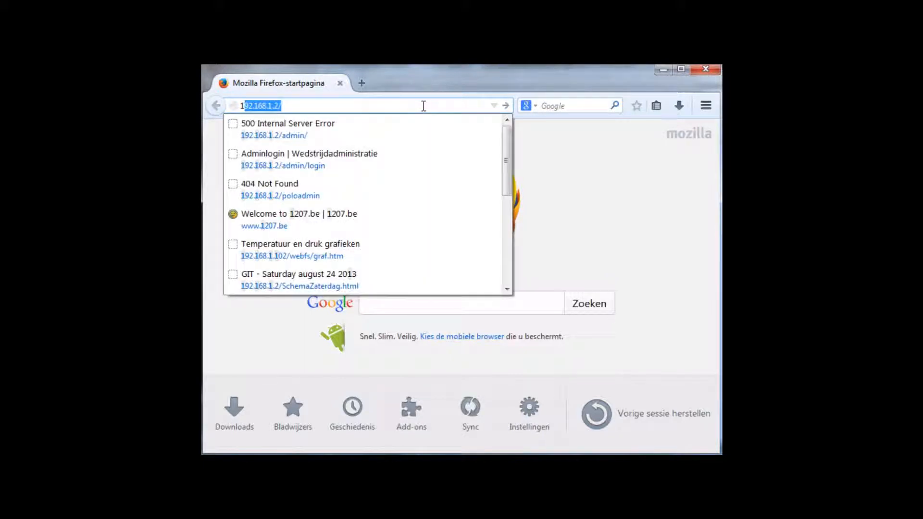
{"action": "type", "text": "68.1.2"}
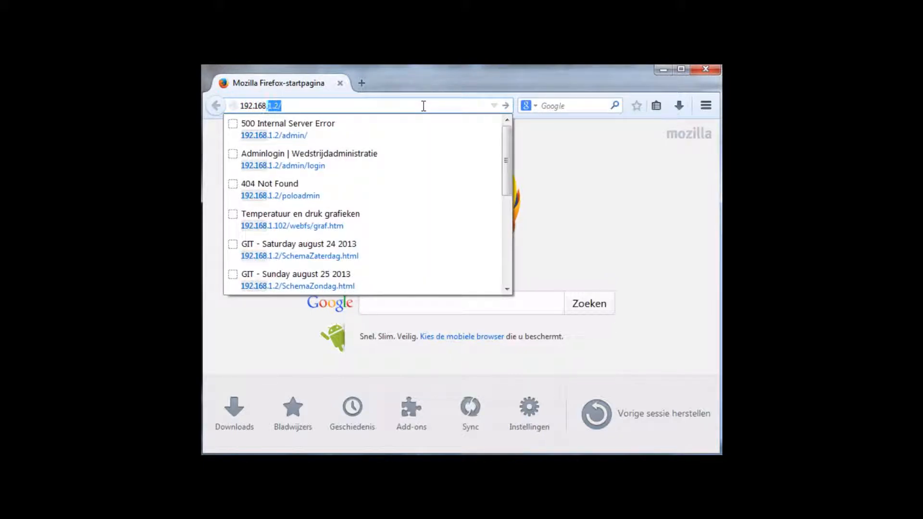
{"action": "key", "text": "Return"}
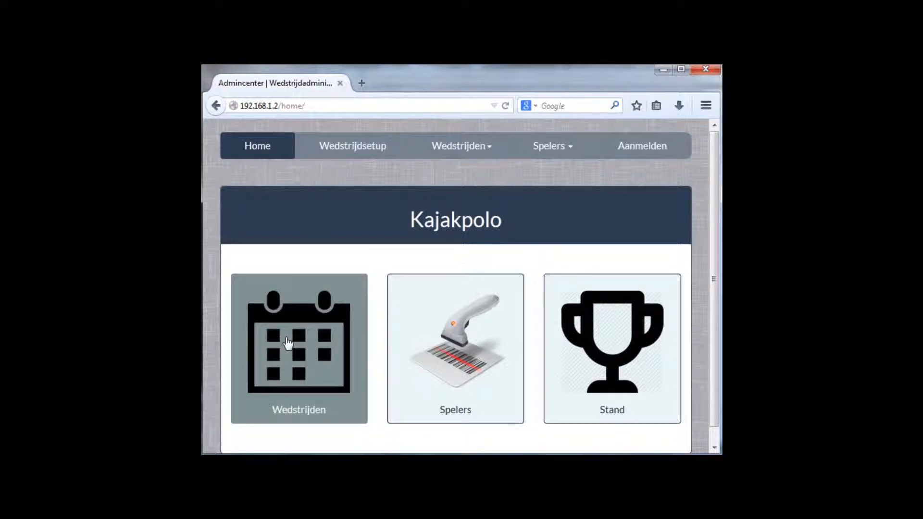
- List the Wedstrijden for 2014-08-15 and scroll through matches 301 onward with teams and results
{"action": "left_click", "coordinate": [303, 364]}
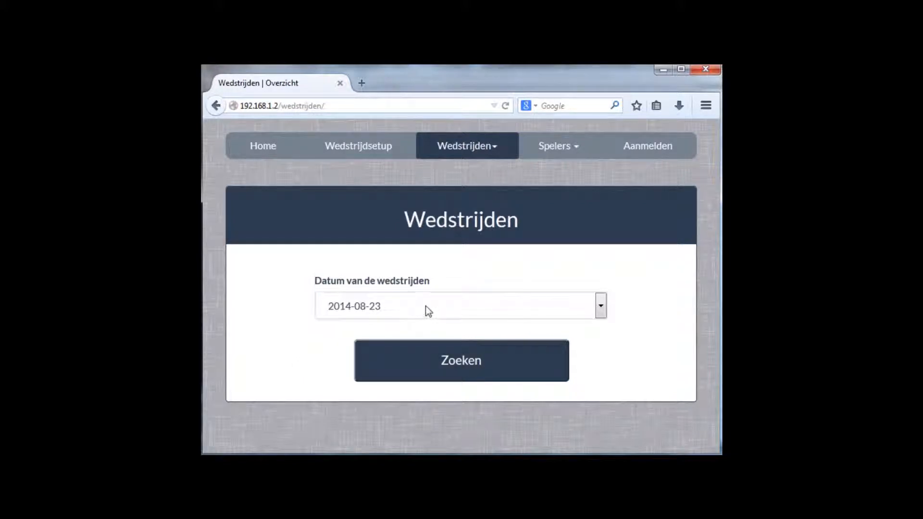
{"action": "left_click", "coordinate": [426, 310]}
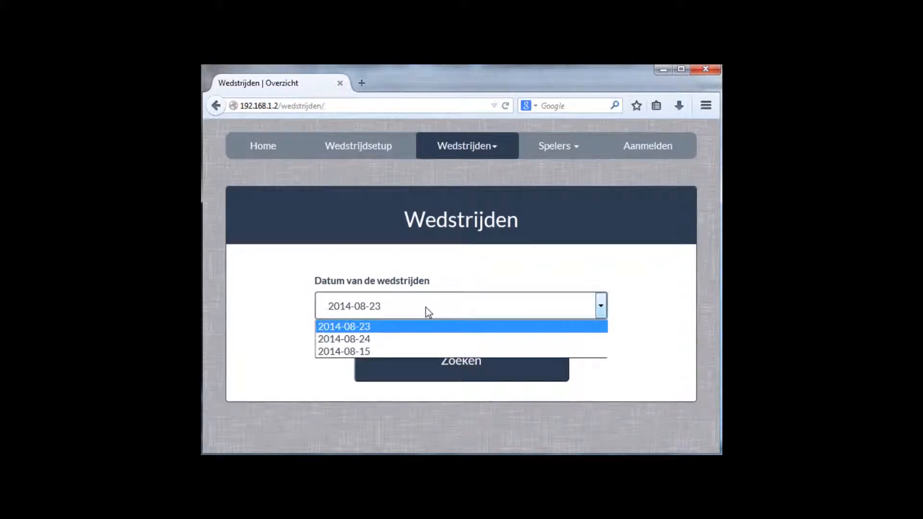
{"action": "left_click", "coordinate": [401, 351]}
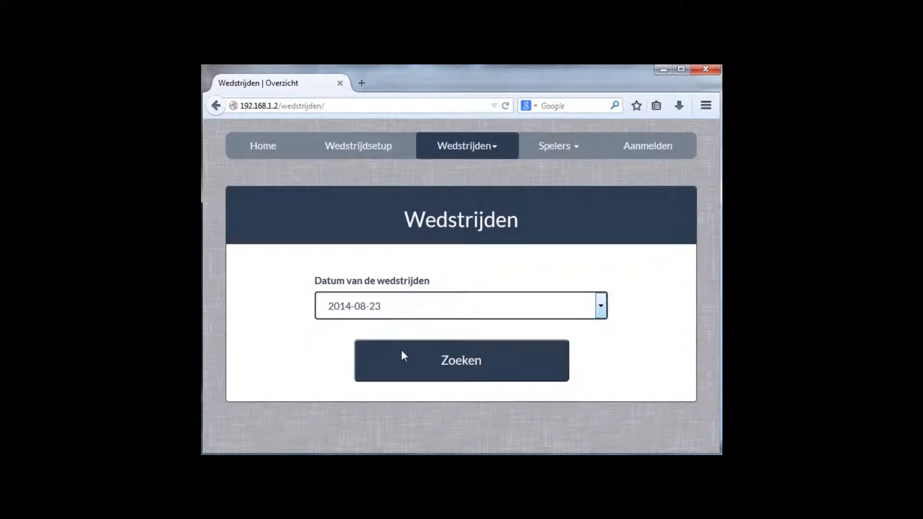
{"action": "left_click", "coordinate": [442, 366]}
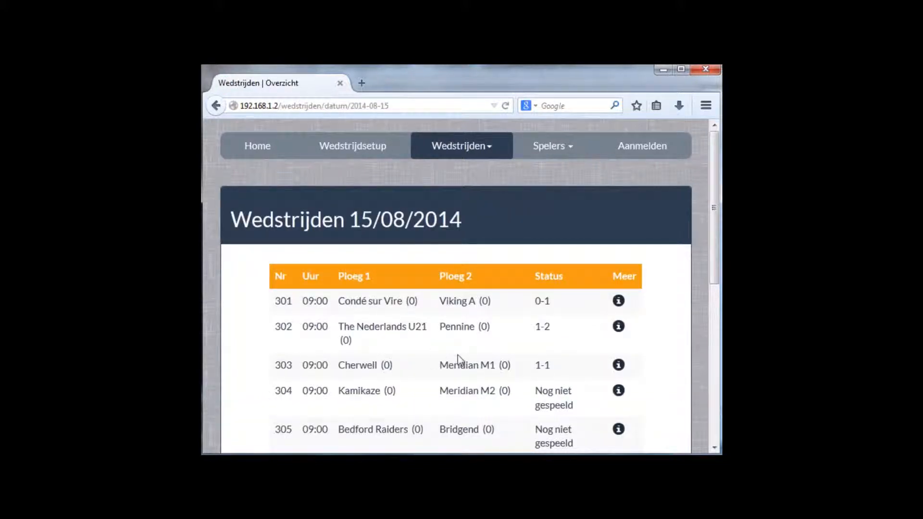
{"action": "scroll", "coordinate": [426, 357], "scroll_direction": "down", "scroll_amount": 3}
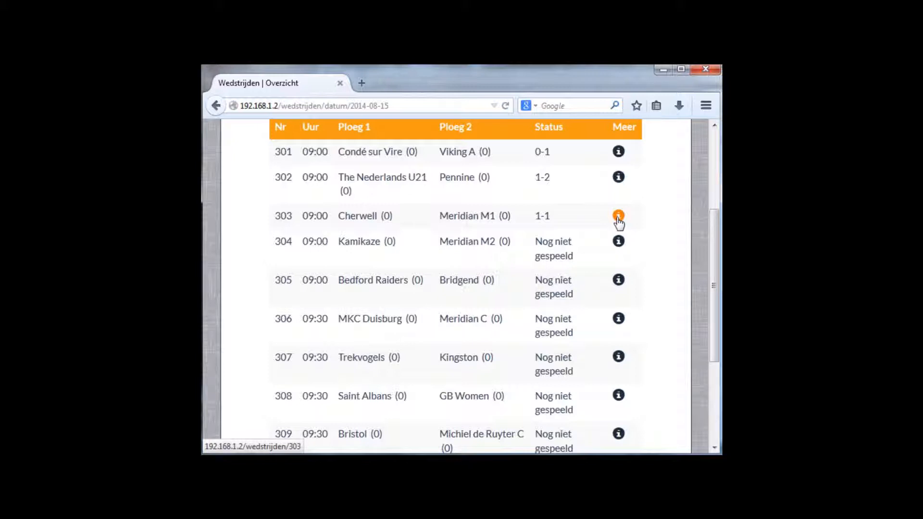
{"action": "scroll", "coordinate": [618, 222], "scroll_direction": "up", "scroll_amount": 3}
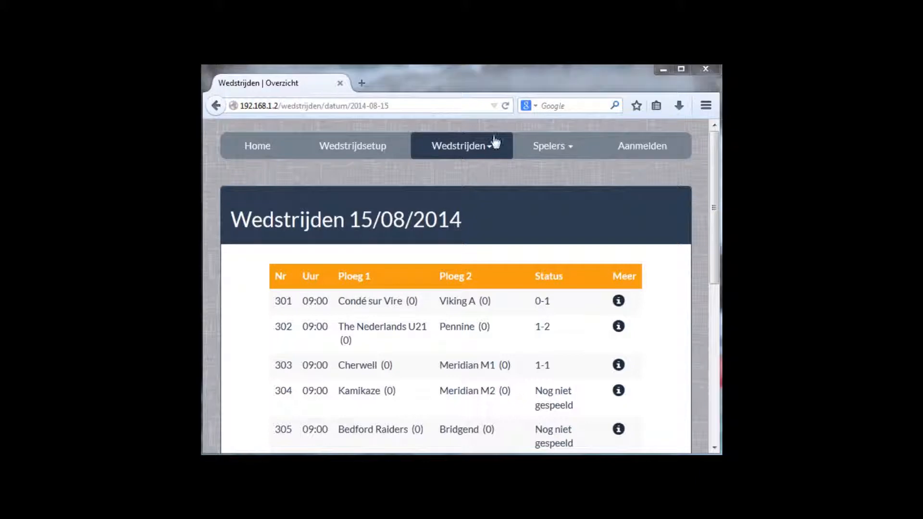
- Open the Stand page under Wedstrijden and scroll through the group standings from Group 1A
{"action": "left_click", "coordinate": [455, 149]}
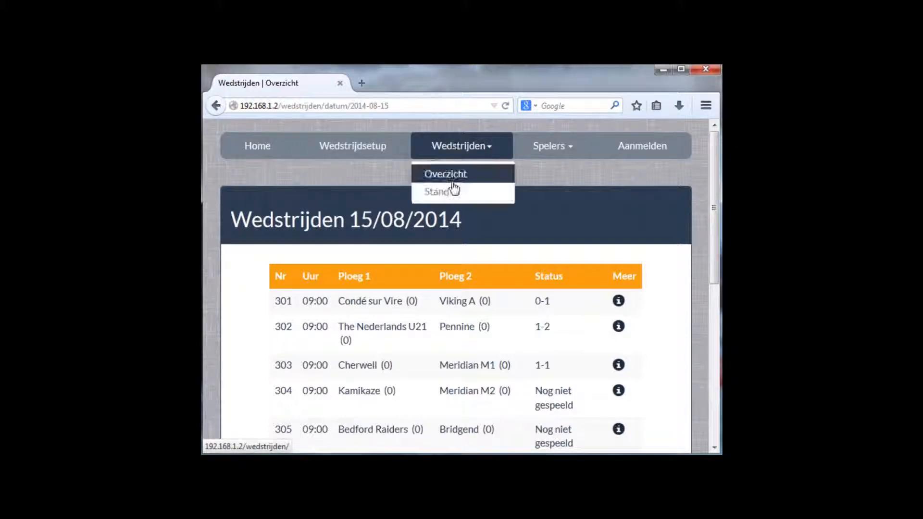
{"action": "left_click", "coordinate": [438, 190]}
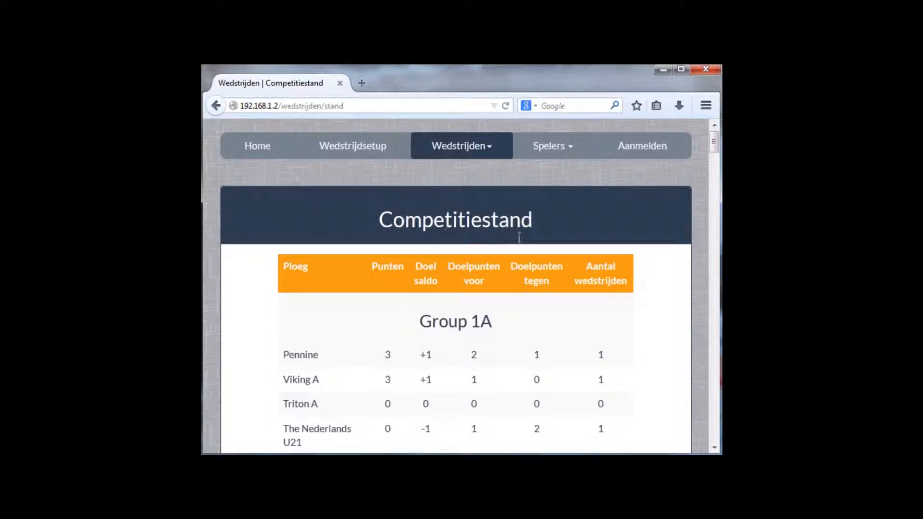
{"action": "scroll", "coordinate": [519, 238], "scroll_direction": "down", "scroll_amount": 3}
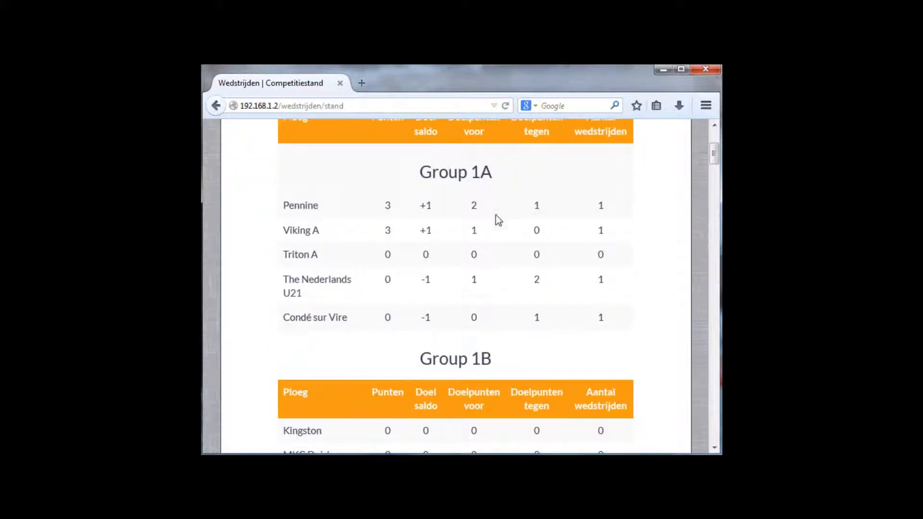
{"action": "scroll", "coordinate": [478, 318], "scroll_direction": "down", "scroll_amount": 2}
{"action": "scroll", "coordinate": [478, 321], "scroll_direction": "down", "scroll_amount": 5}
{"action": "scroll", "coordinate": [477, 321], "scroll_direction": "up", "scroll_amount": 8}
{"action": "scroll", "coordinate": [478, 321], "scroll_direction": "up", "scroll_amount": 3}
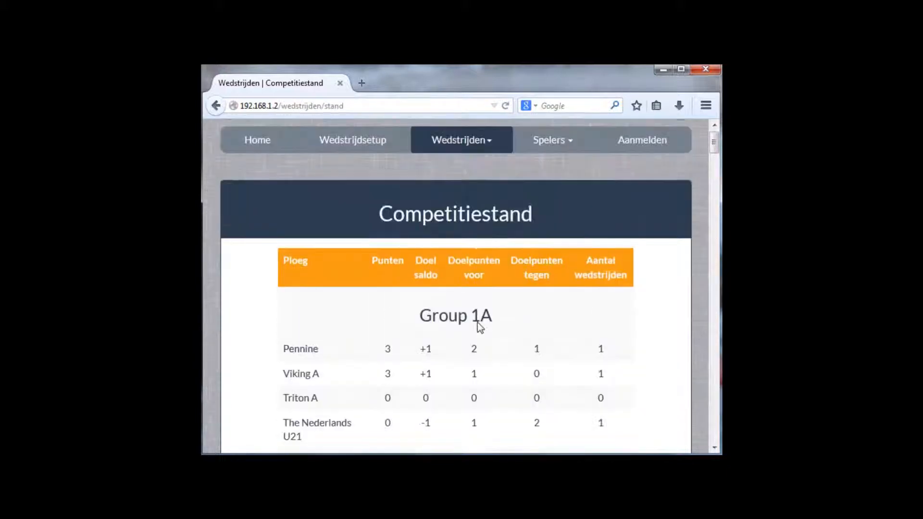
- Open Wedstrijdsetup and switch the interface language from Nederlands to English
{"action": "left_click", "coordinate": [357, 150]}
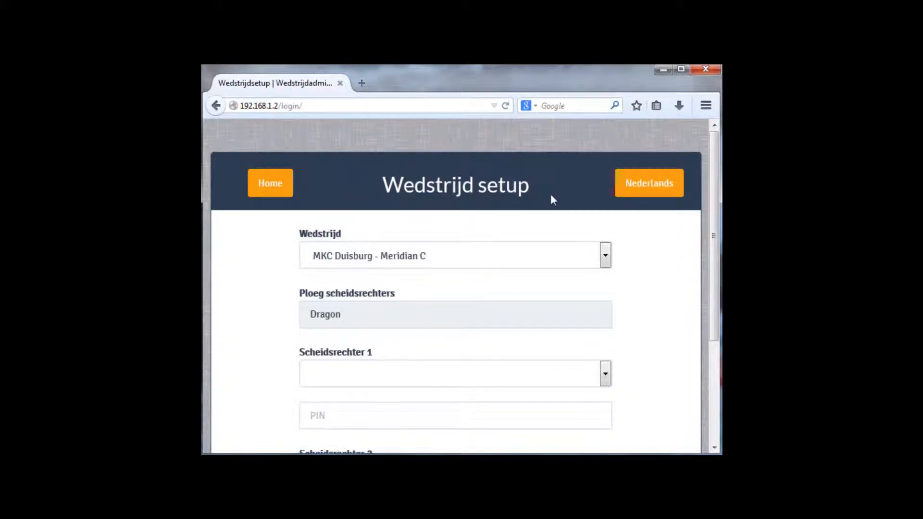
{"action": "left_click", "coordinate": [640, 192]}
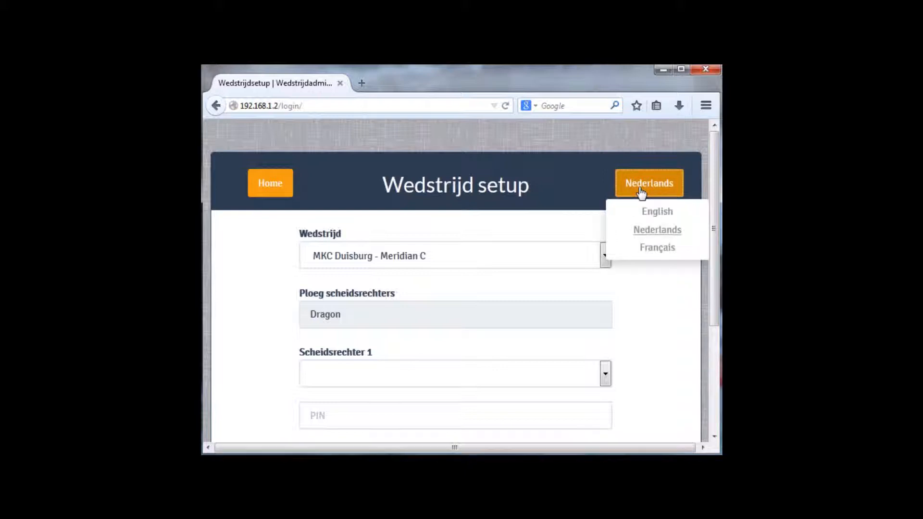
{"action": "left_click", "coordinate": [662, 217]}
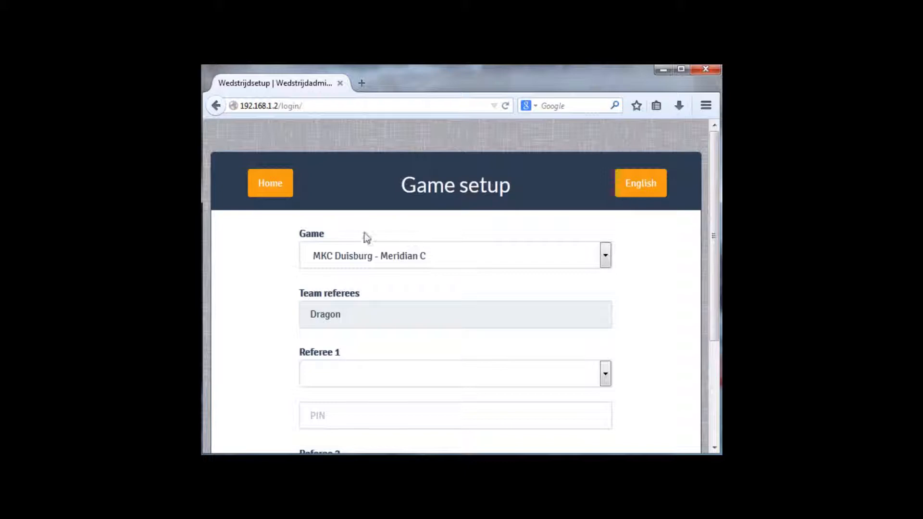
{"action": "left_click", "coordinate": [345, 258]}
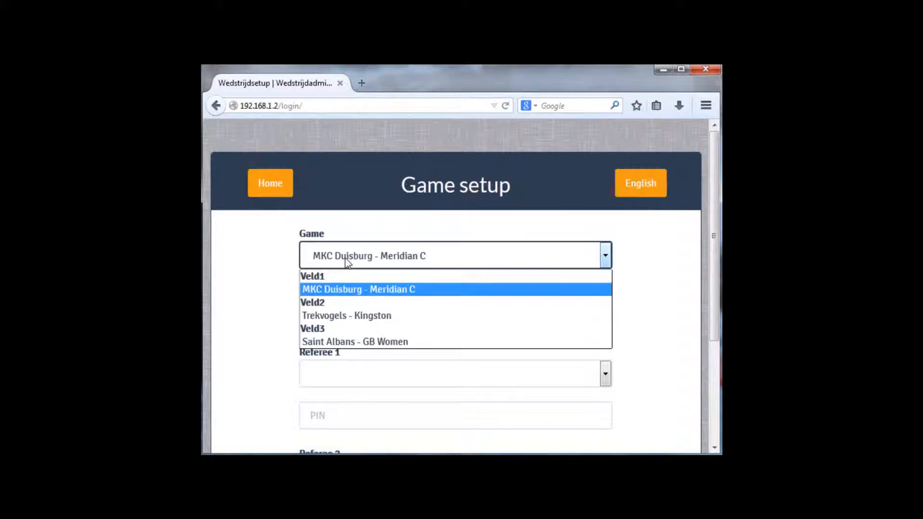
- Select the Saint Albans - GB Women game with KNRS_1 (2) as Referee 1
{"action": "left_click", "coordinate": [359, 345]}
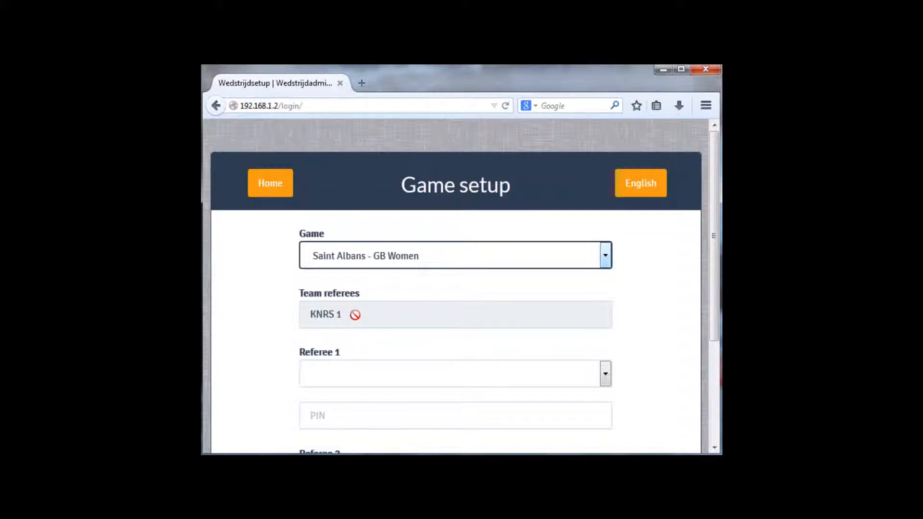
{"action": "left_click", "coordinate": [352, 379]}
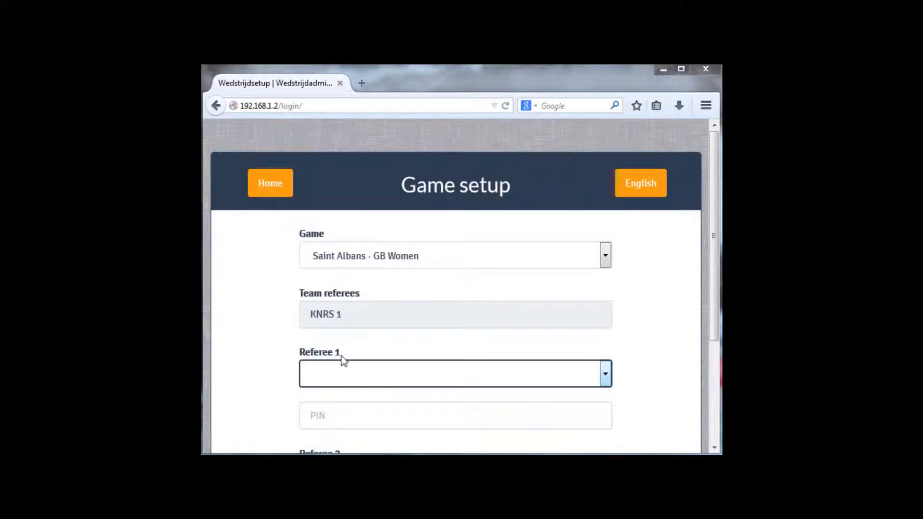
{"action": "left_click", "coordinate": [336, 371]}
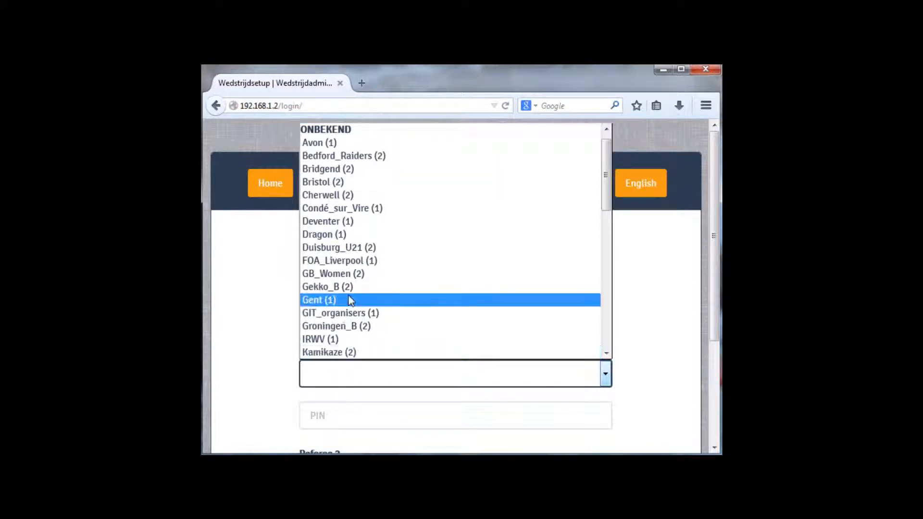
{"action": "scroll", "coordinate": [350, 301], "scroll_direction": "down", "scroll_amount": 3}
{"action": "scroll", "coordinate": [351, 301], "scroll_direction": "down", "scroll_amount": 3}
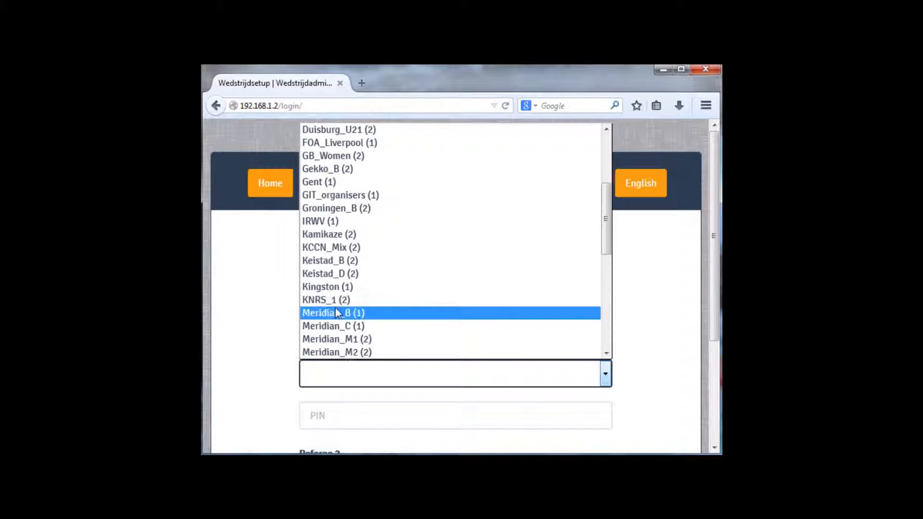
{"action": "left_click", "coordinate": [333, 302]}
{"action": "scroll", "coordinate": [366, 381], "scroll_direction": "down", "scroll_amount": 3}
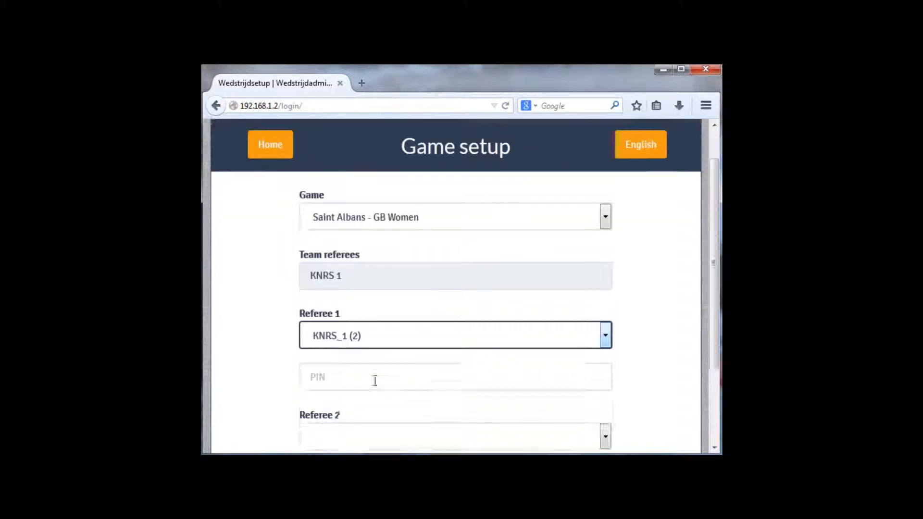
- Enter Referee 1's PIN and leave Referee 2 unselected
{"action": "left_click", "coordinate": [343, 273]}
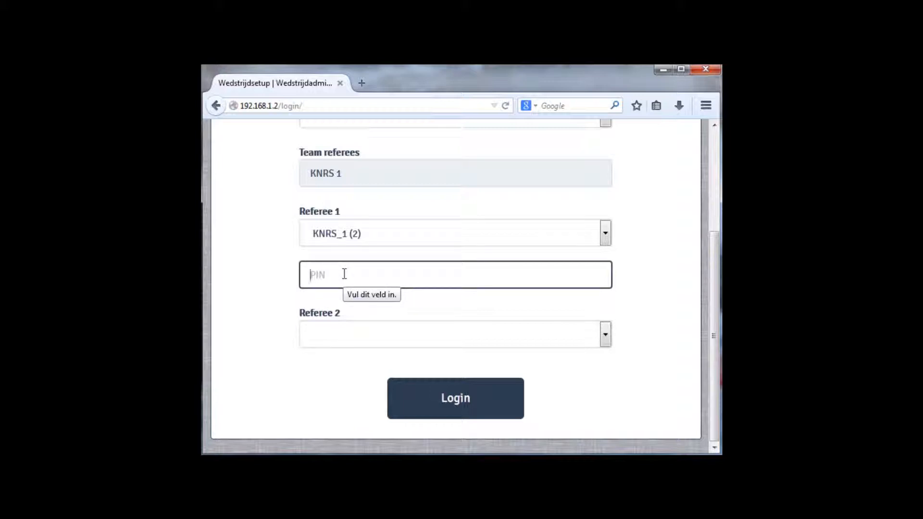
{"action": "type", "text": "••••"}
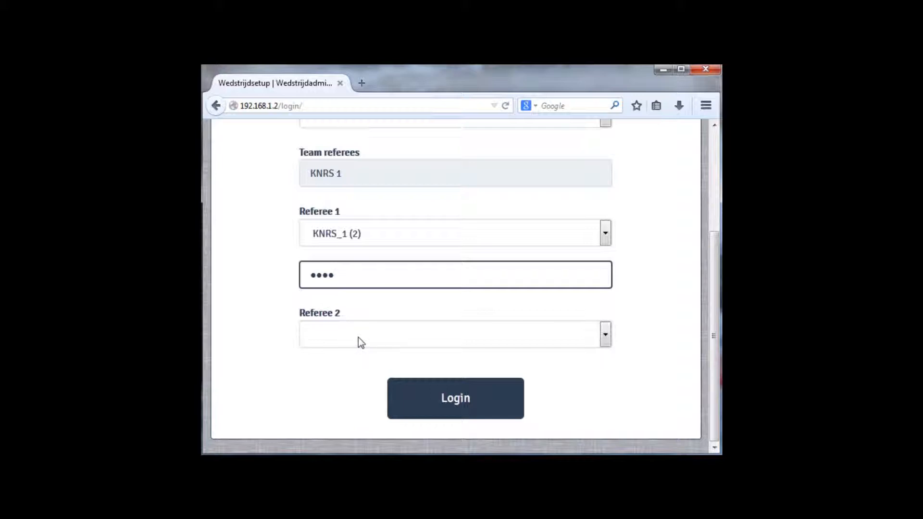
{"action": "left_click", "coordinate": [607, 335]}
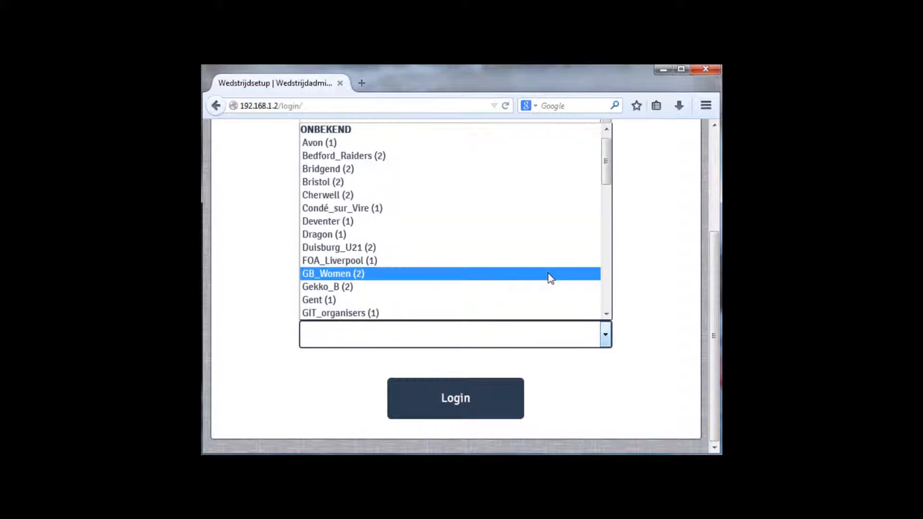
{"action": "scroll", "coordinate": [529, 279], "scroll_direction": "down", "scroll_amount": 1}
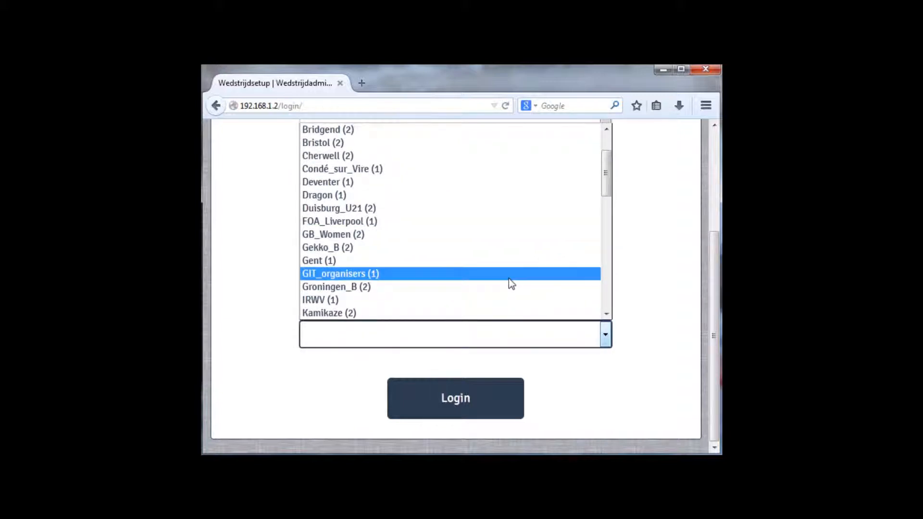
{"action": "key", "text": "Escape"}
- Log in to the Saint Albans vs GB Women scoreboard and start the first-half clock
{"action": "left_click", "coordinate": [460, 405]}
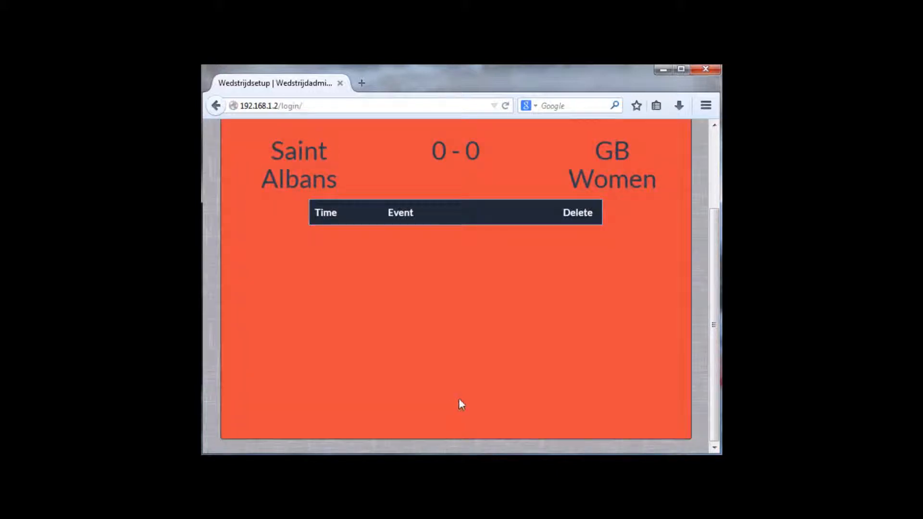
{"action": "scroll", "coordinate": [411, 339], "scroll_direction": "up", "scroll_amount": 3}
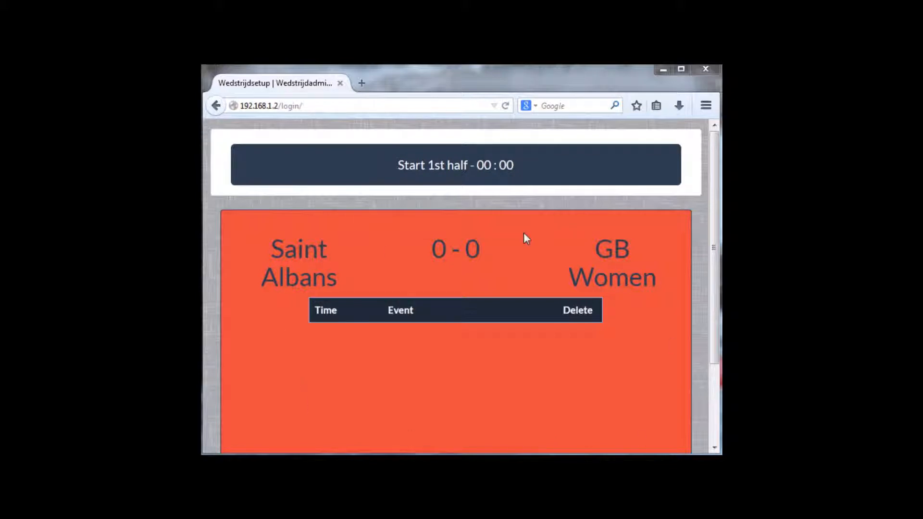
{"action": "left_click", "coordinate": [379, 165]}
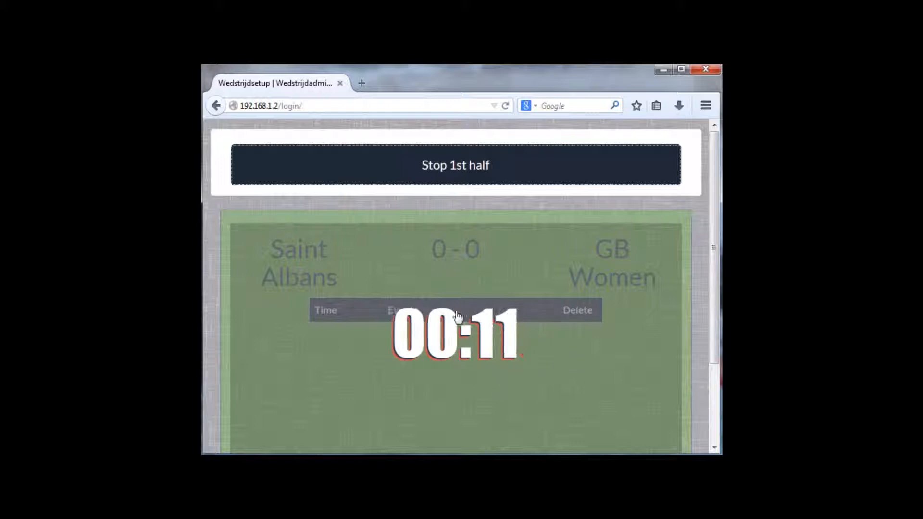
- Log a time-out, then resume the first-half clock
{"action": "left_click", "coordinate": [310, 348]}
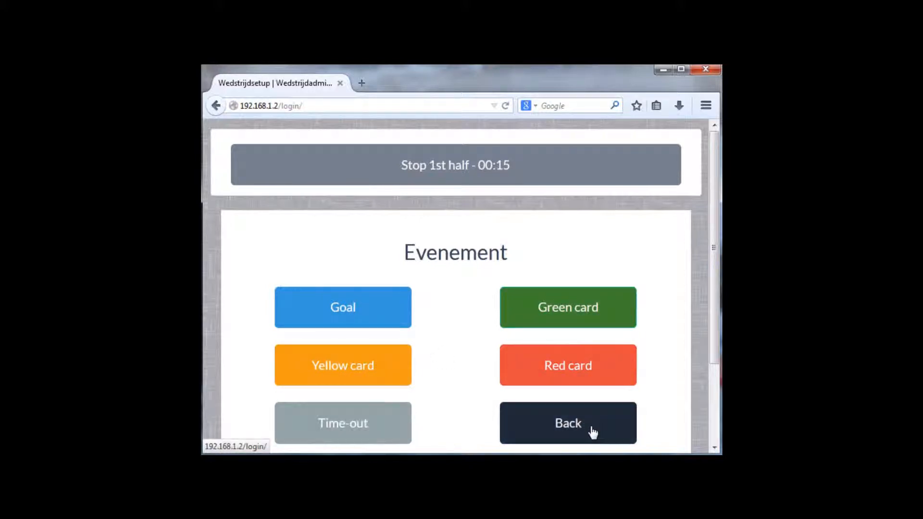
{"action": "left_click", "coordinate": [358, 432]}
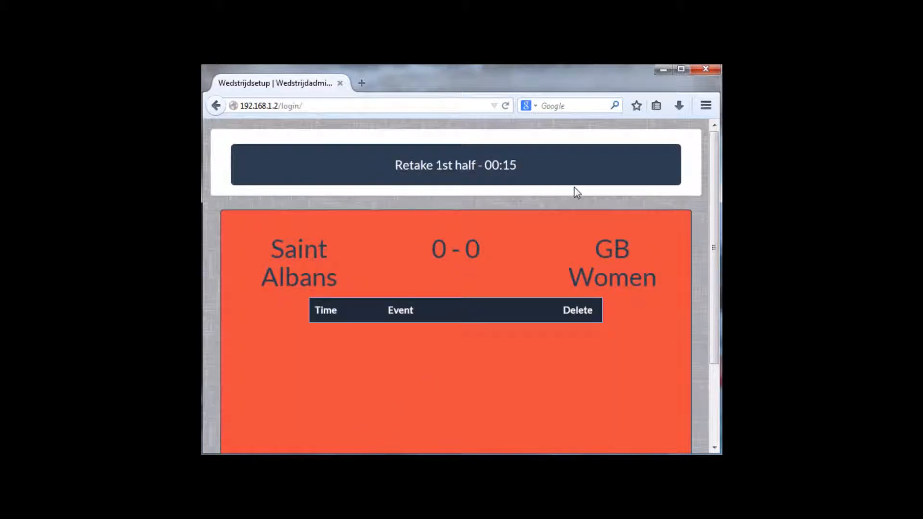
{"action": "left_click", "coordinate": [544, 171]}
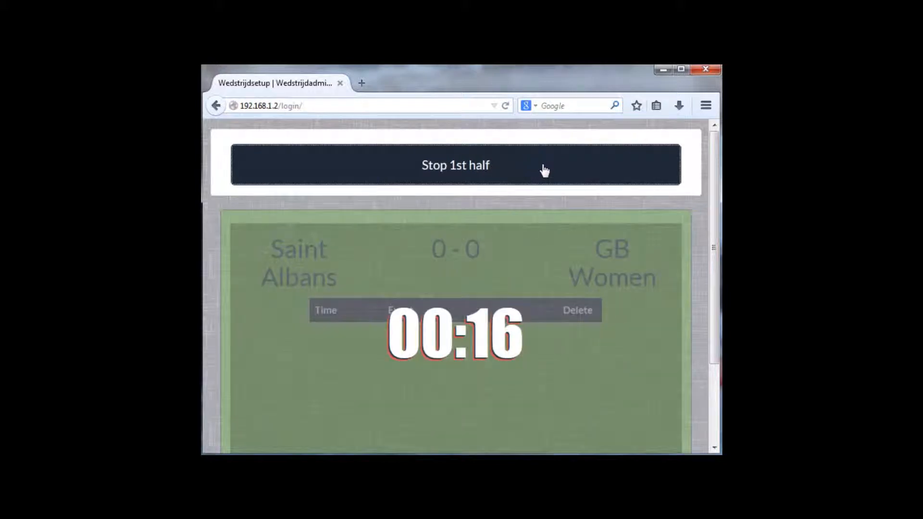
- Record a 00:20 green card for obstruction against Saint Albans' anonymous player
{"action": "left_click", "coordinate": [573, 361]}
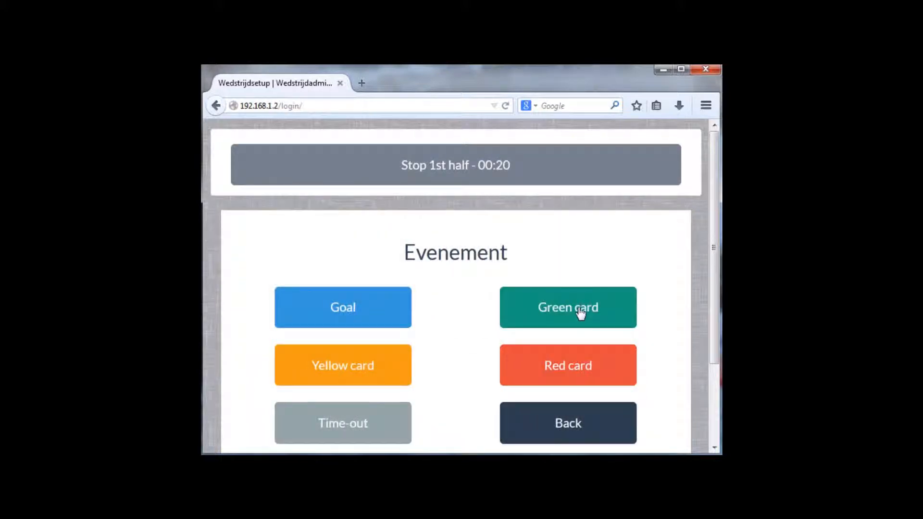
{"action": "left_click", "coordinate": [581, 313]}
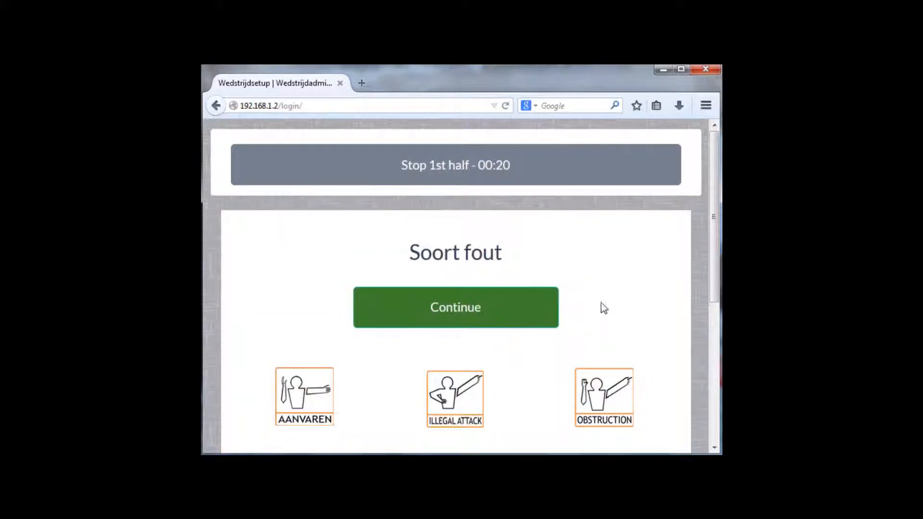
{"action": "scroll", "coordinate": [524, 360], "scroll_direction": "down", "scroll_amount": 5}
{"action": "left_click", "coordinate": [464, 277]}
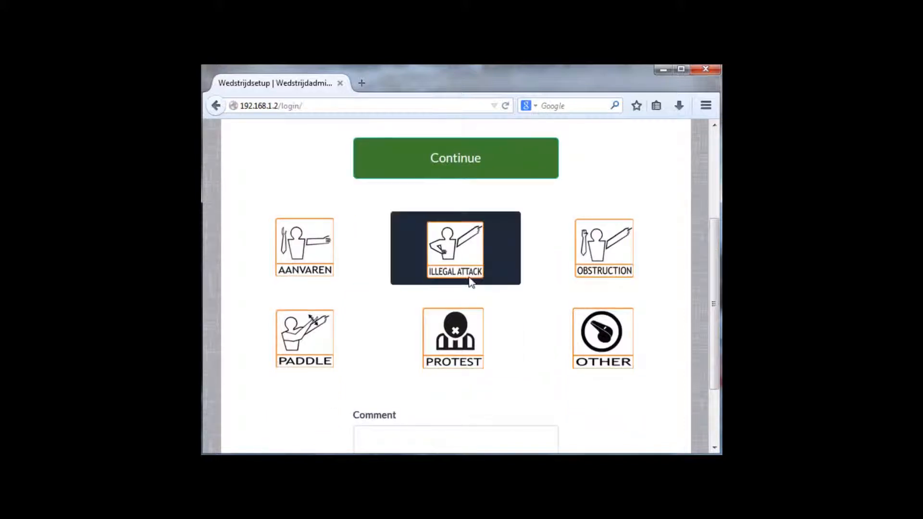
{"action": "left_click", "coordinate": [559, 254]}
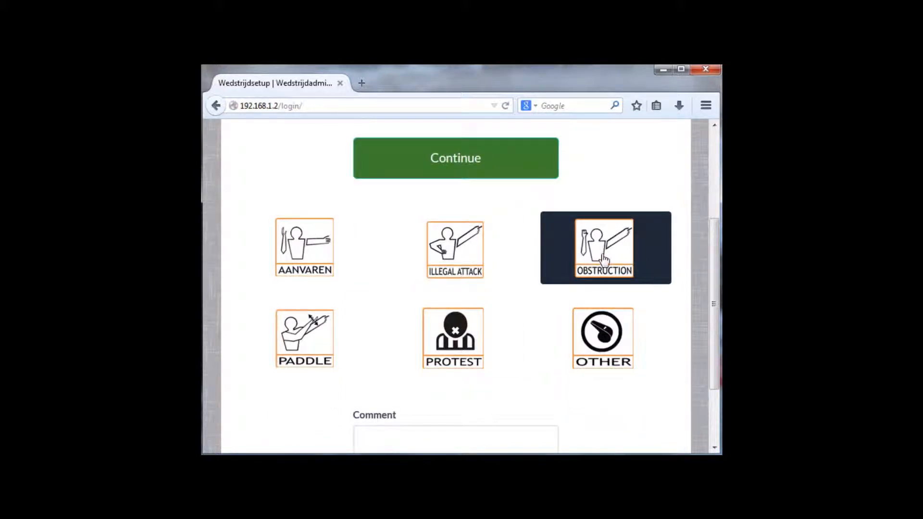
{"action": "left_click", "coordinate": [469, 163]}
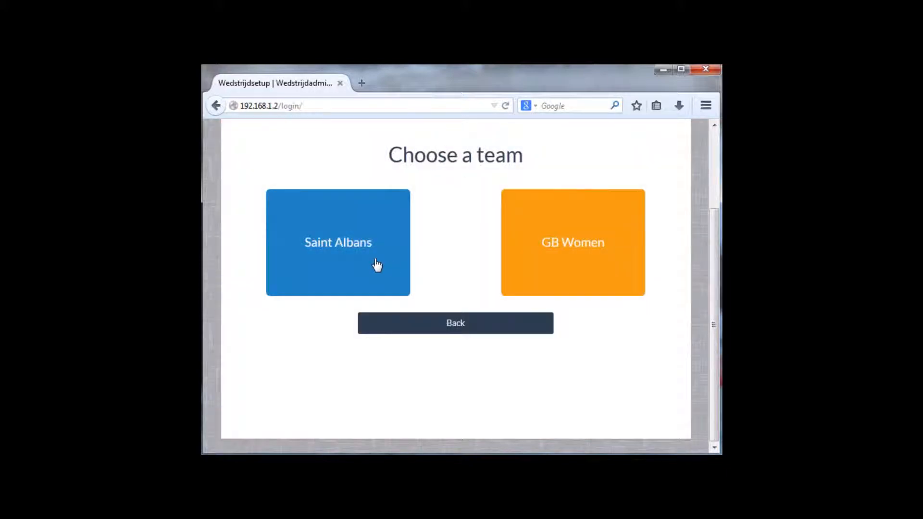
{"action": "left_click", "coordinate": [338, 238]}
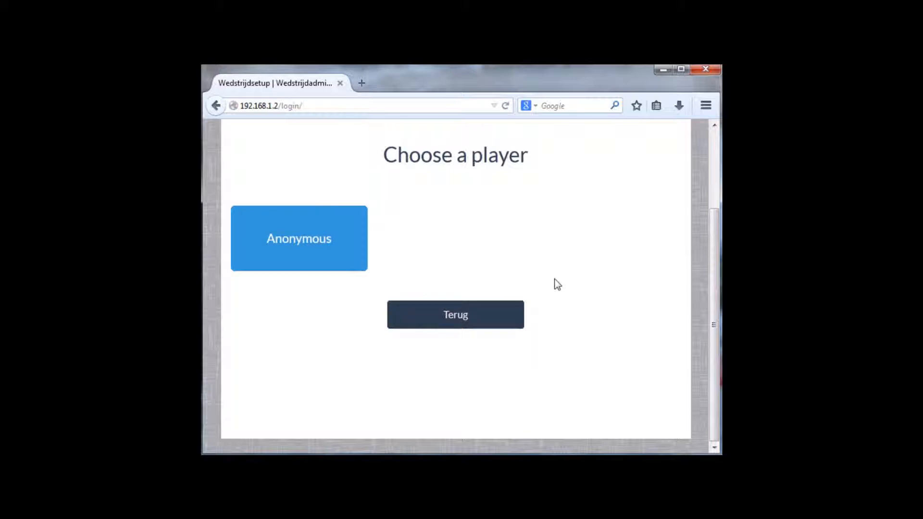
{"action": "left_click", "coordinate": [303, 243]}
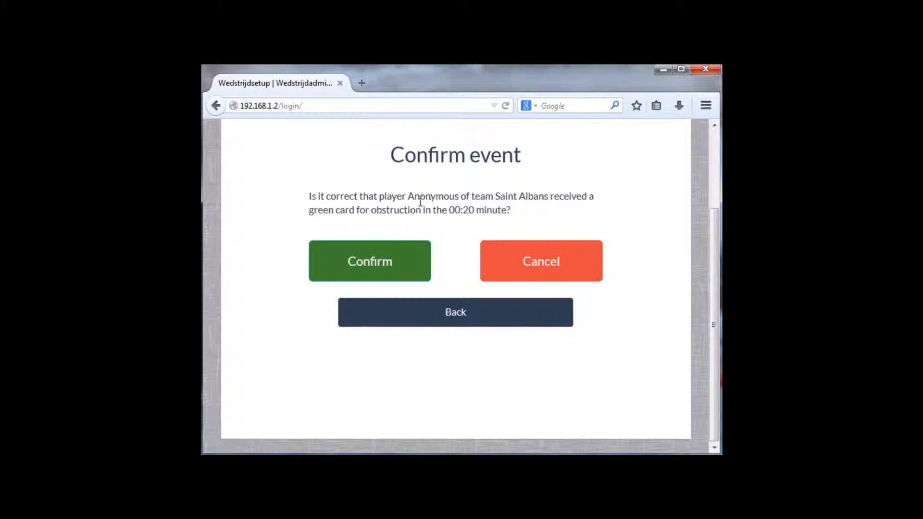
{"action": "left_click_drag", "start_coordinate": [409, 195], "coordinate": [543, 198]}
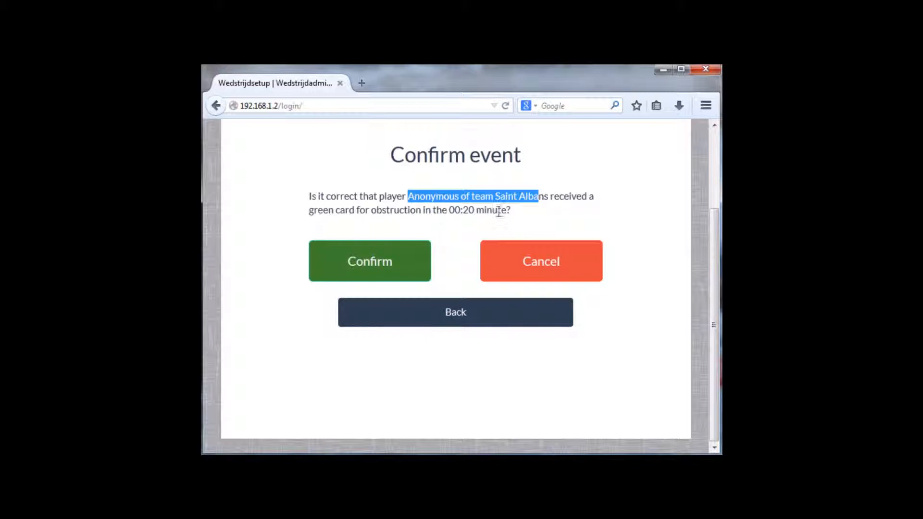
{"action": "left_click", "coordinate": [371, 263]}
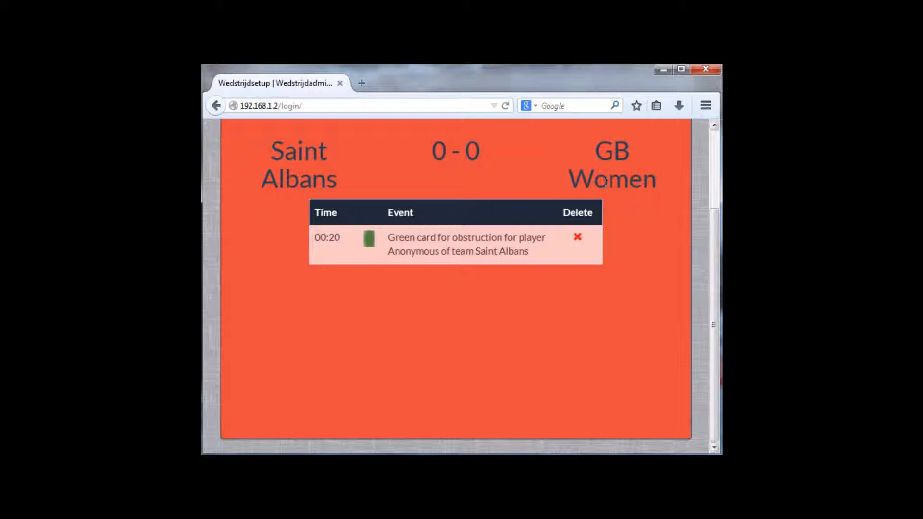
{"action": "scroll", "coordinate": [264, 223], "scroll_direction": "up", "scroll_amount": 3}
- Log a 02:10 AANVAREN yellow card against GB Women's anonymous player, then resume the first half
{"action": "left_click", "coordinate": [281, 179]}
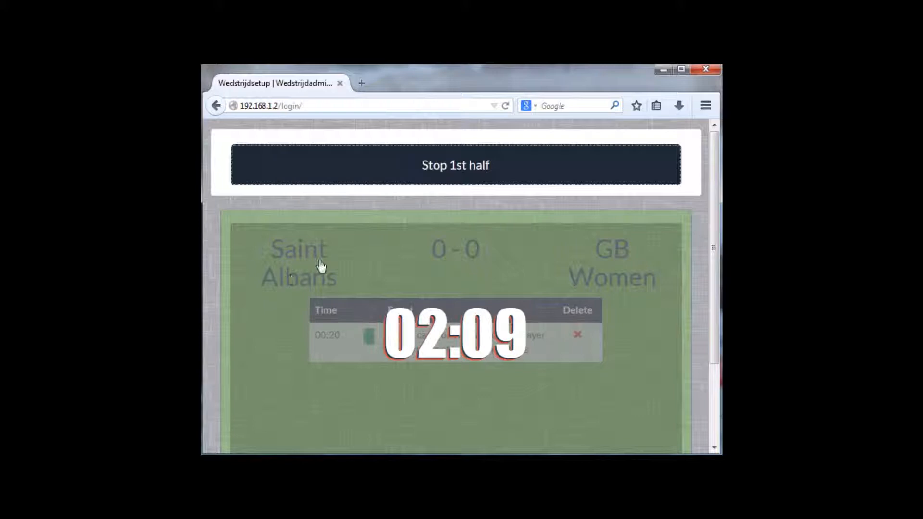
{"action": "left_click", "coordinate": [396, 269]}
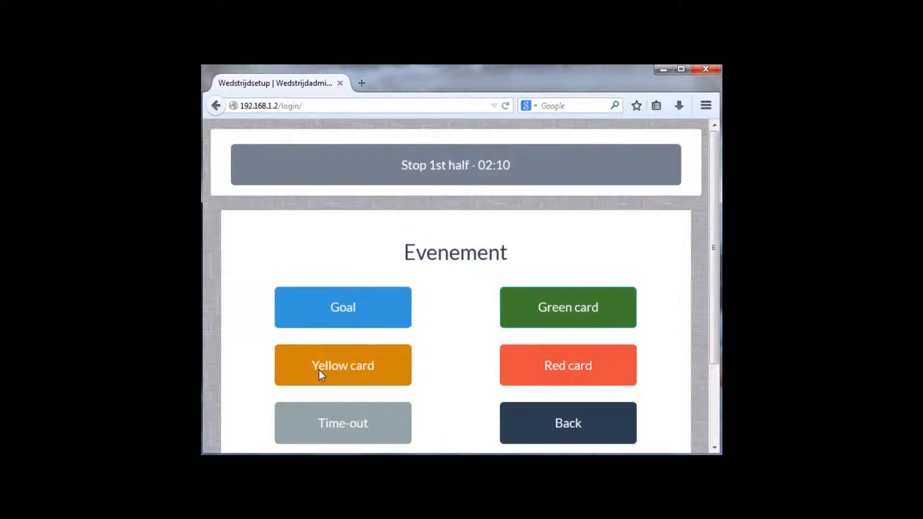
{"action": "left_click", "coordinate": [324, 375]}
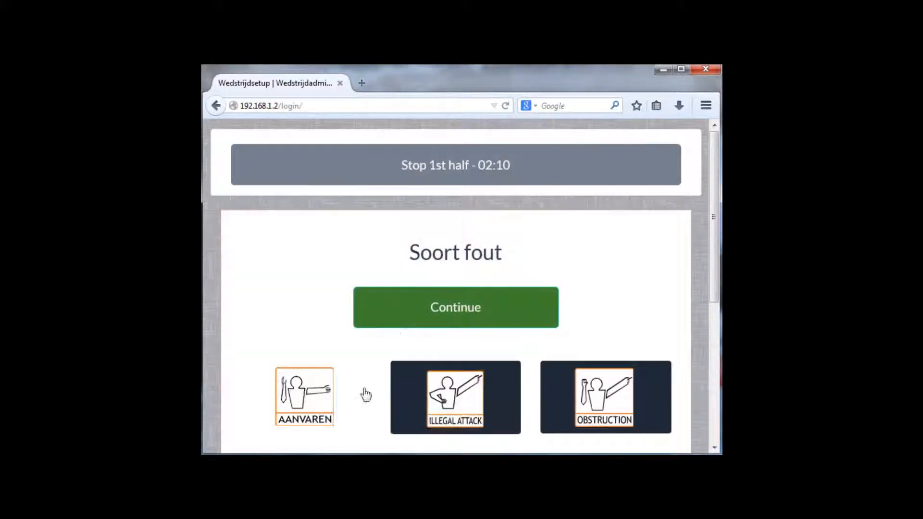
{"action": "left_click", "coordinate": [317, 403]}
{"action": "left_click", "coordinate": [438, 302]}
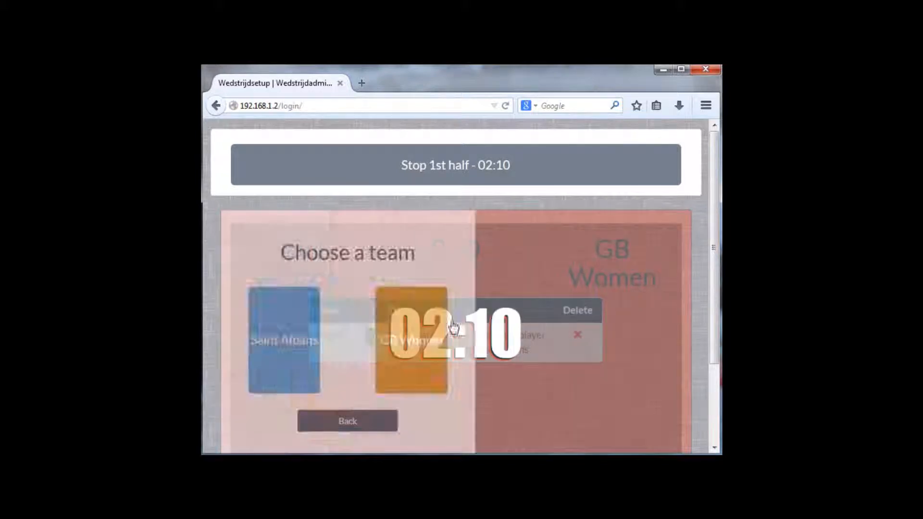
{"action": "left_click", "coordinate": [585, 360]}
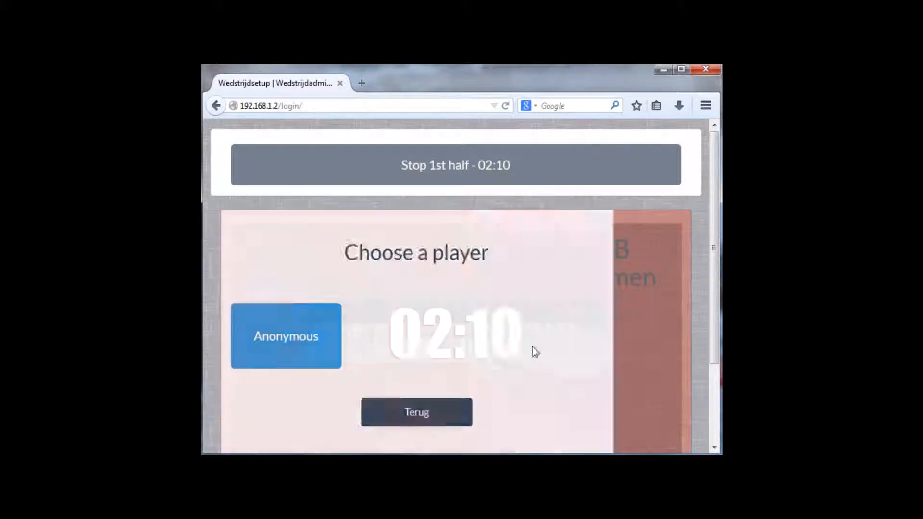
{"action": "left_click", "coordinate": [318, 340]}
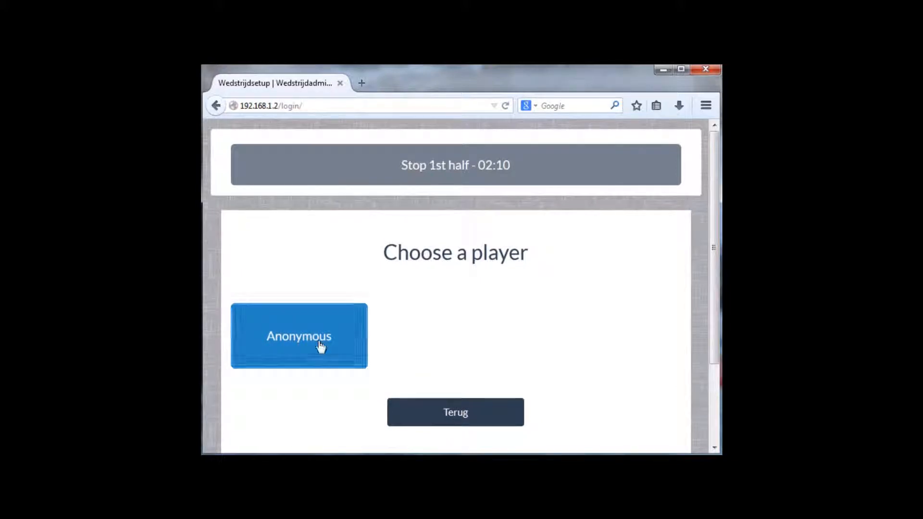
{"action": "left_click", "coordinate": [376, 365]}
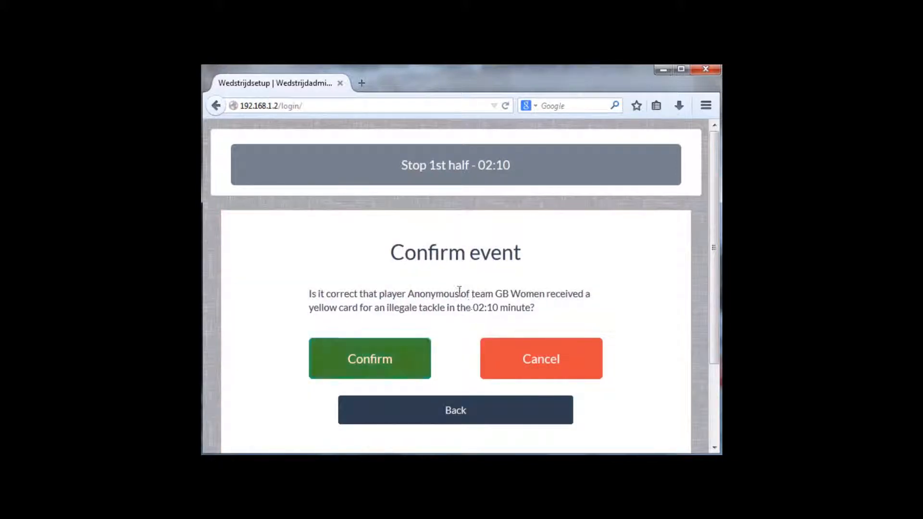
{"action": "left_click_drag", "start_coordinate": [402, 294], "coordinate": [599, 298]}
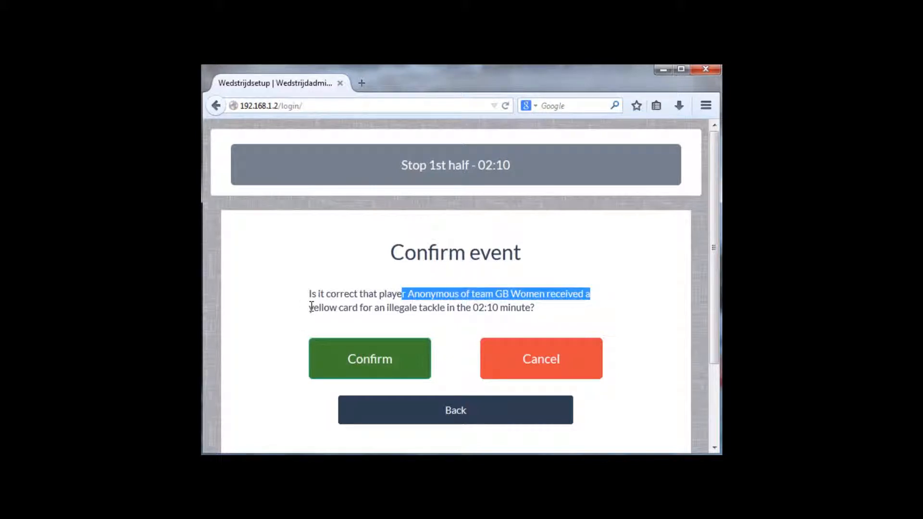
{"action": "left_click", "coordinate": [366, 364]}
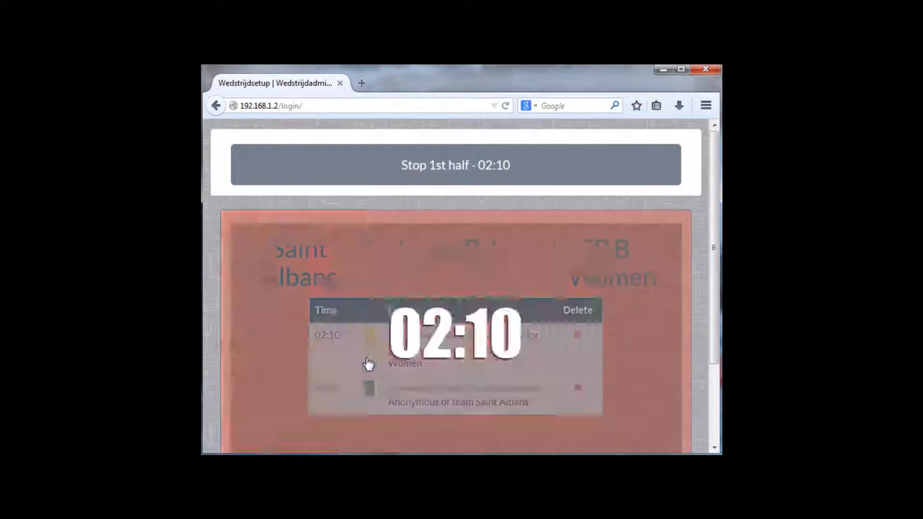
{"action": "left_click", "coordinate": [519, 174]}
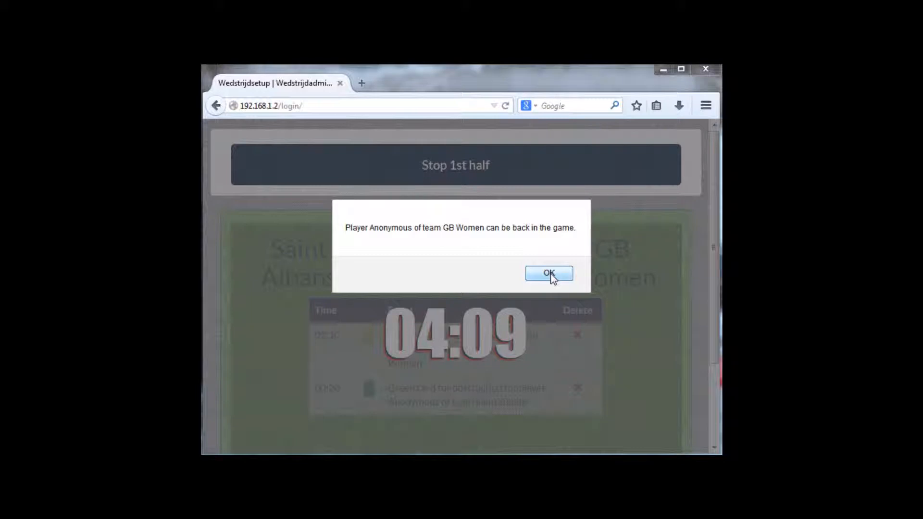
{"action": "left_click", "coordinate": [550, 273]}
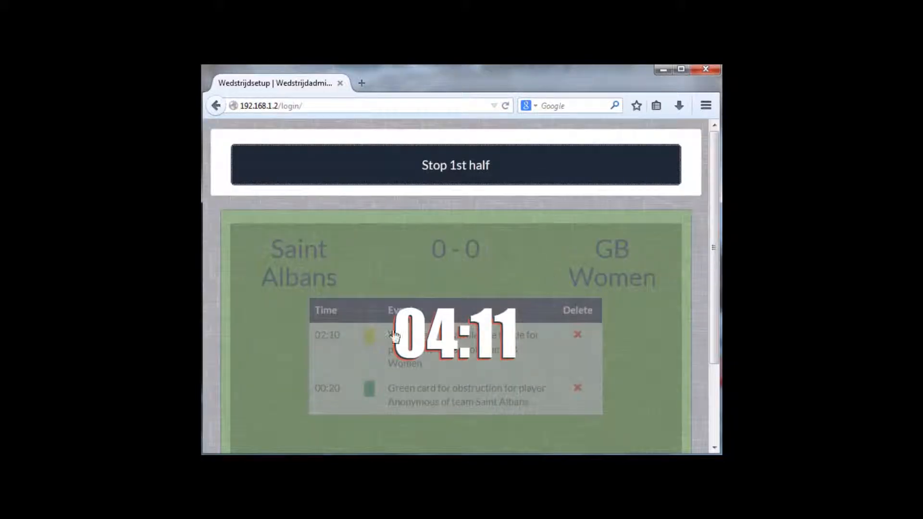
- Log a 04:18 goal for GB Women's anonymous player, correcting the team from Saint Albans
{"action": "left_click", "coordinate": [308, 334]}
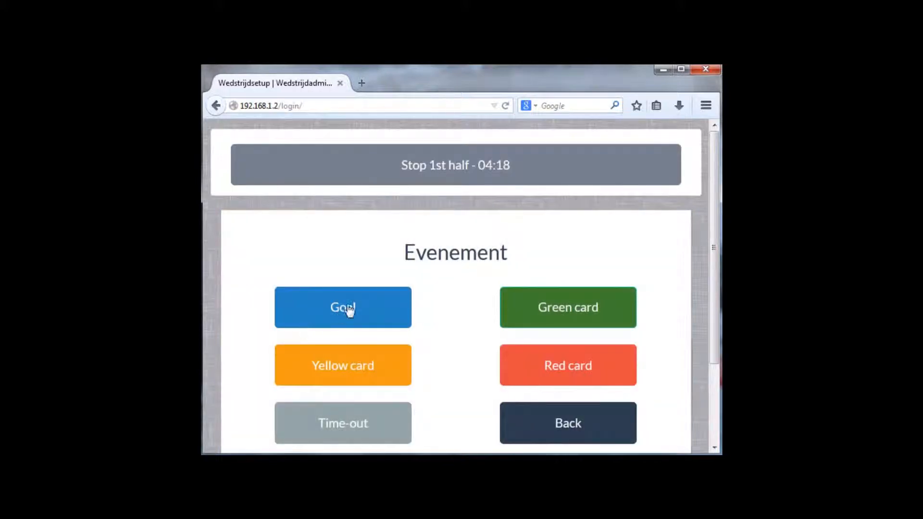
{"action": "left_click", "coordinate": [349, 308]}
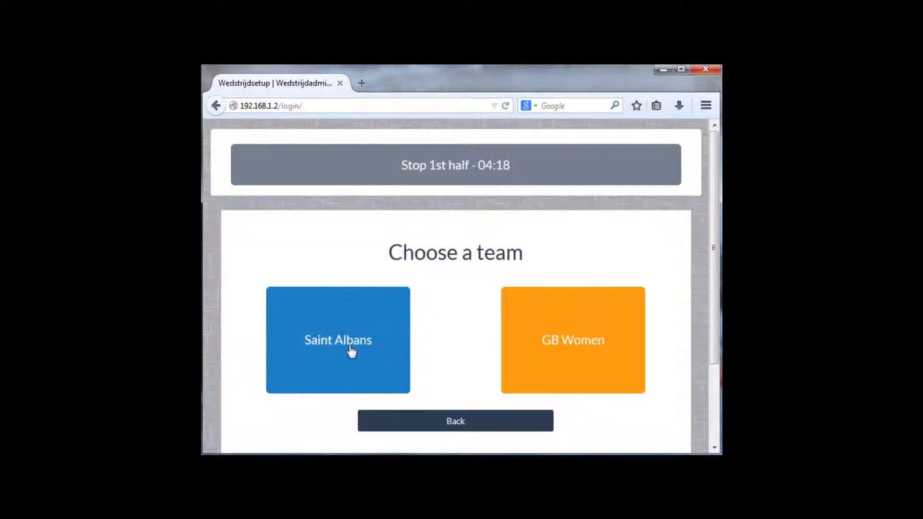
{"action": "left_click", "coordinate": [358, 343]}
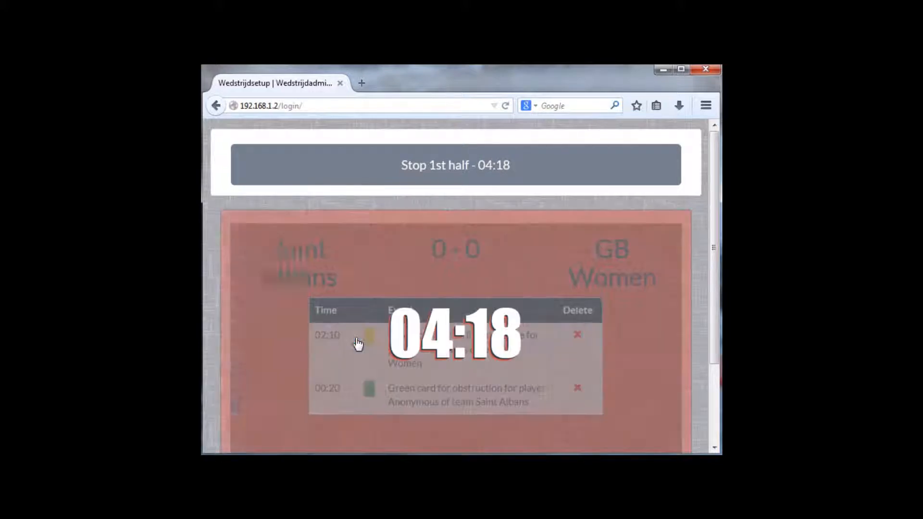
{"action": "left_click", "coordinate": [312, 337]}
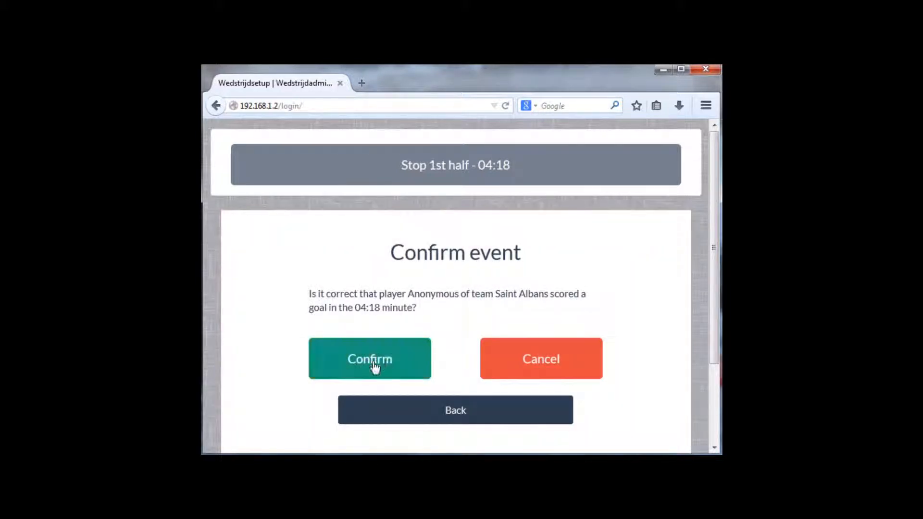
{"action": "left_click", "coordinate": [465, 415]}
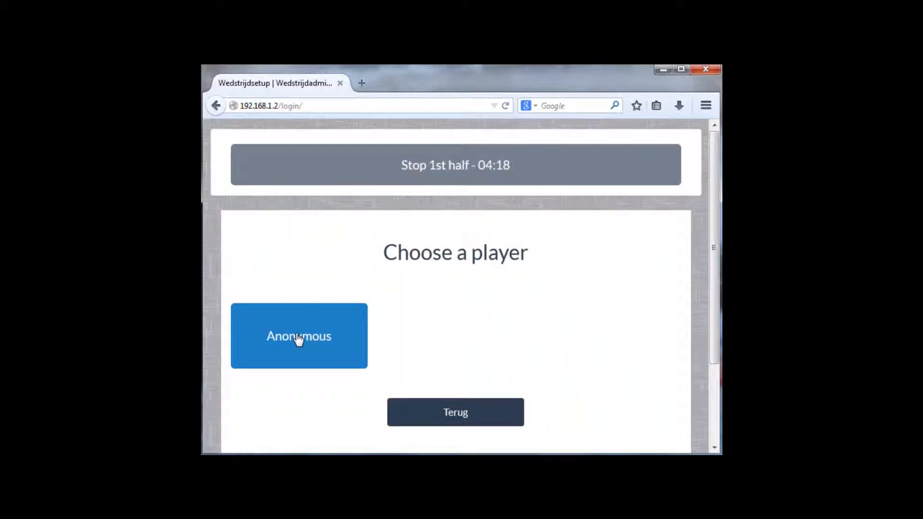
{"action": "left_click", "coordinate": [456, 419]}
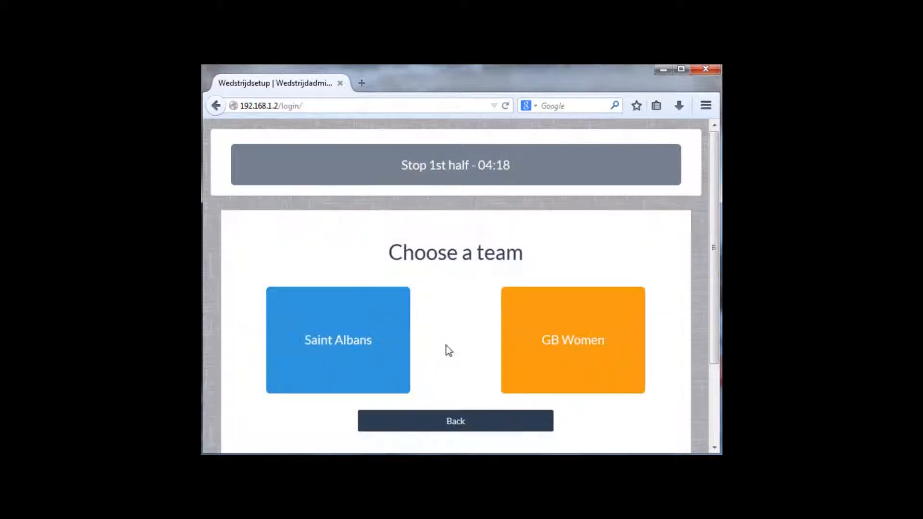
{"action": "left_click", "coordinate": [594, 344]}
{"action": "left_click", "coordinate": [305, 340]}
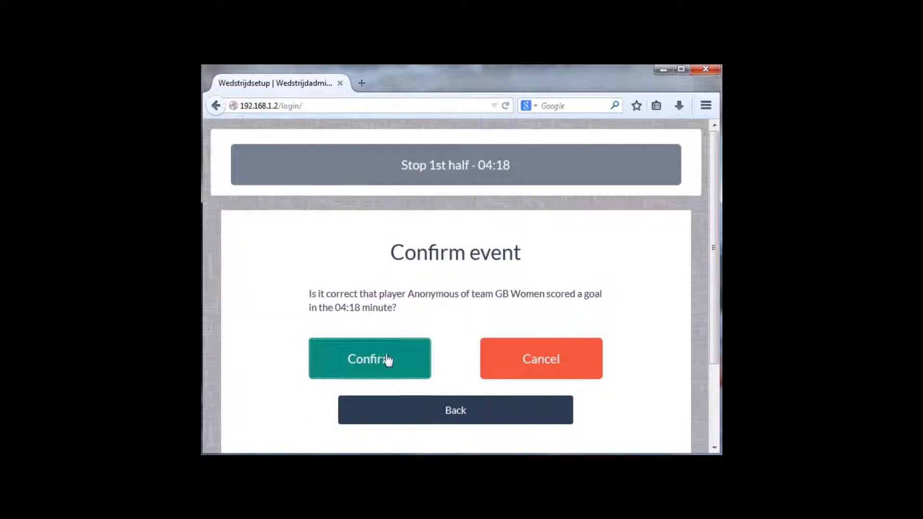
{"action": "left_click", "coordinate": [387, 359]}
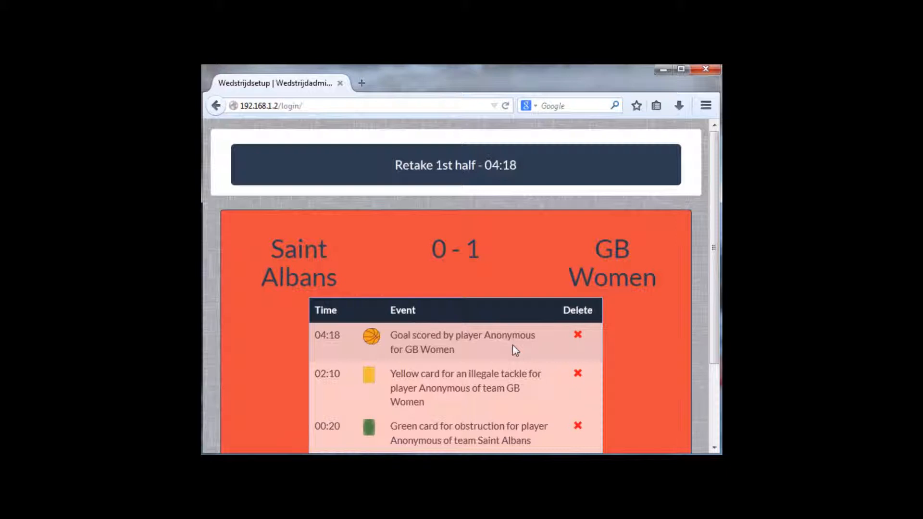
{"action": "scroll", "coordinate": [513, 345], "scroll_direction": "down", "scroll_amount": 3}
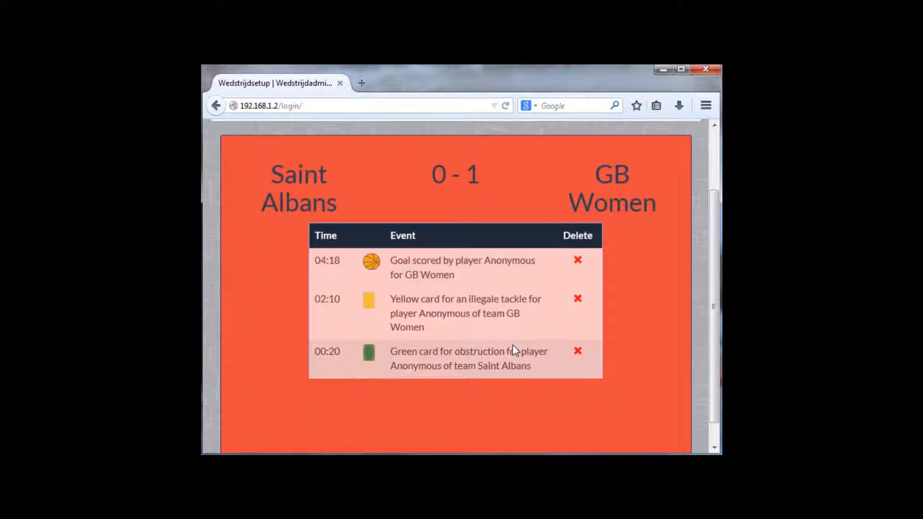
- Delete the 04:18 GB Women goal, restoring 0-0, and resume the first half
{"action": "left_click", "coordinate": [578, 263]}
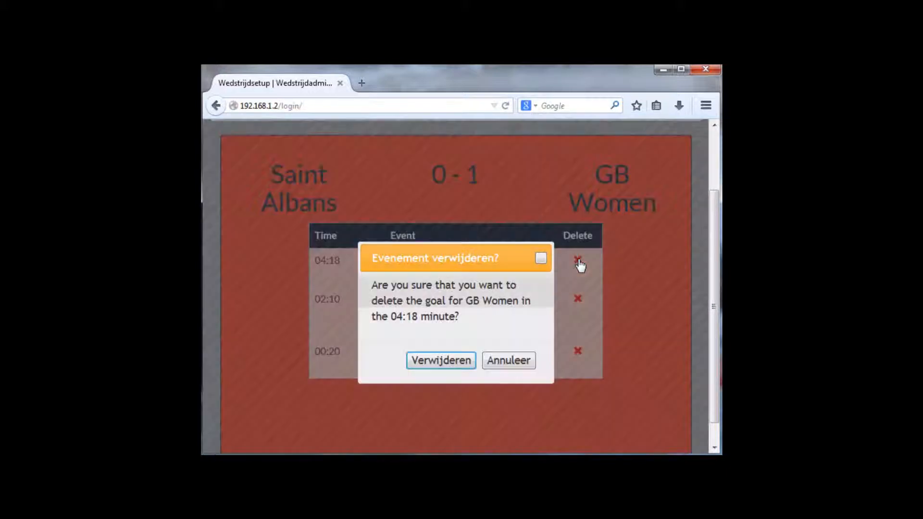
{"action": "left_click", "coordinate": [443, 362]}
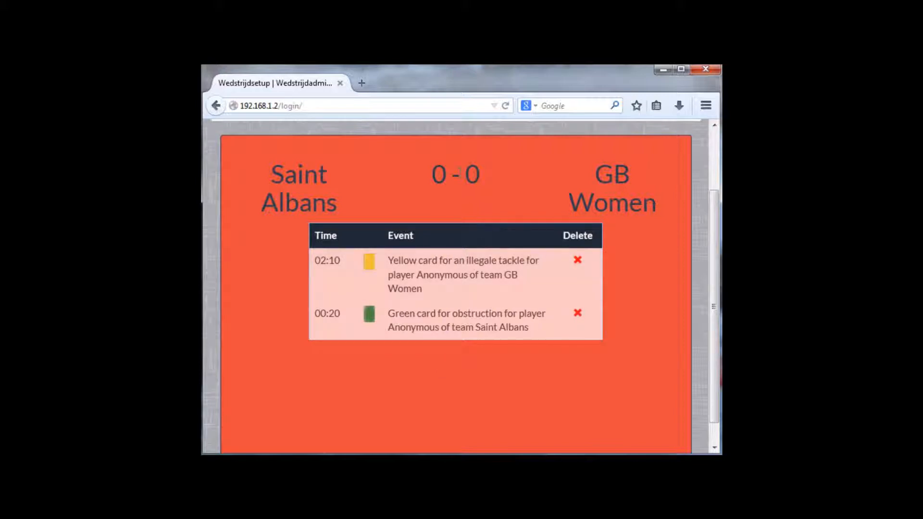
{"action": "left_click", "coordinate": [460, 174]}
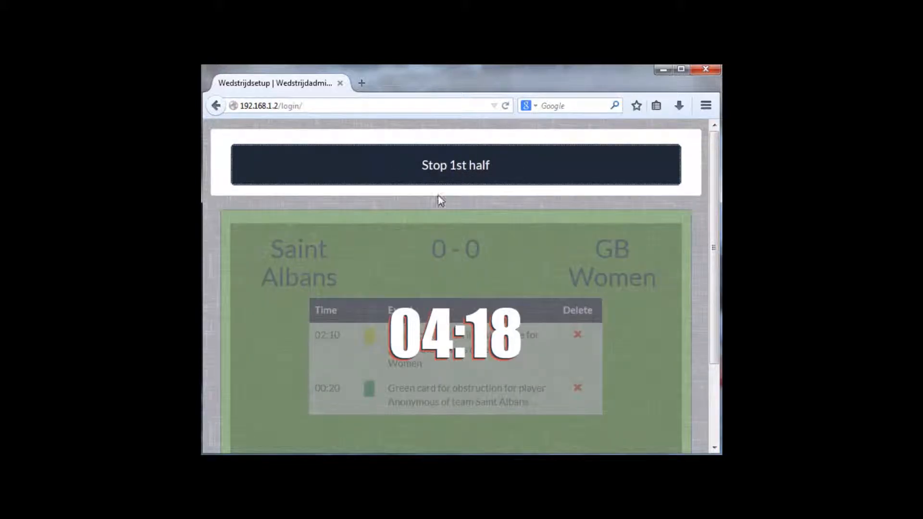
- Record a 04:19 goal for Saint Albans' anonymous player, making it 1-0, and resume the clock
{"action": "left_click", "coordinate": [419, 282]}
{"action": "left_click", "coordinate": [355, 307]}
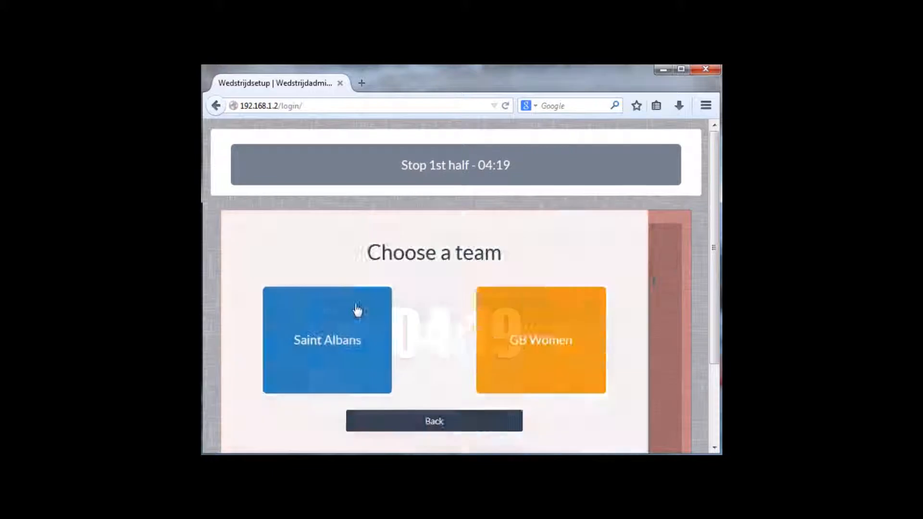
{"action": "left_click", "coordinate": [330, 335]}
{"action": "left_click", "coordinate": [316, 346]}
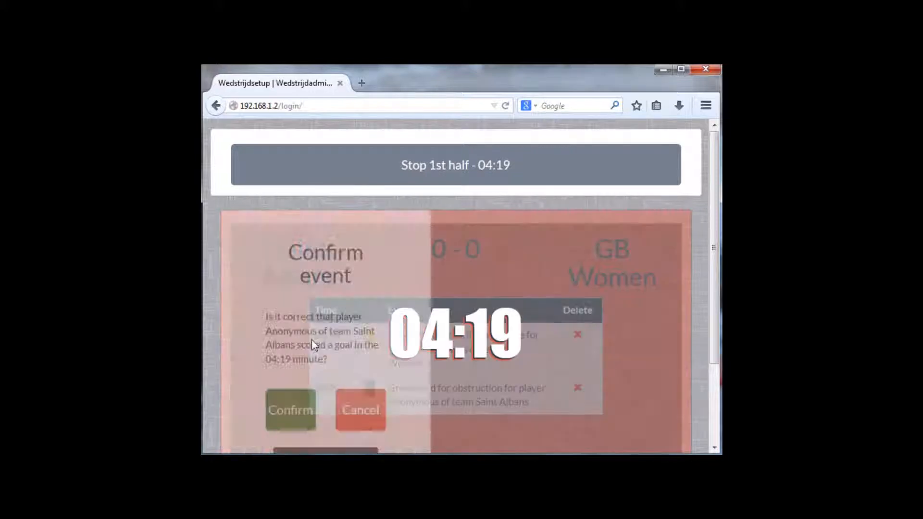
{"action": "left_click", "coordinate": [367, 360]}
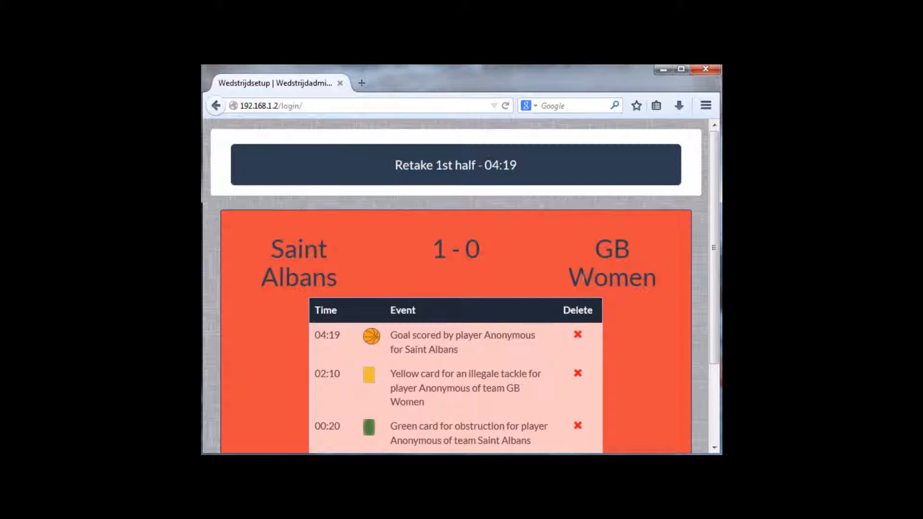
{"action": "left_click", "coordinate": [552, 169]}
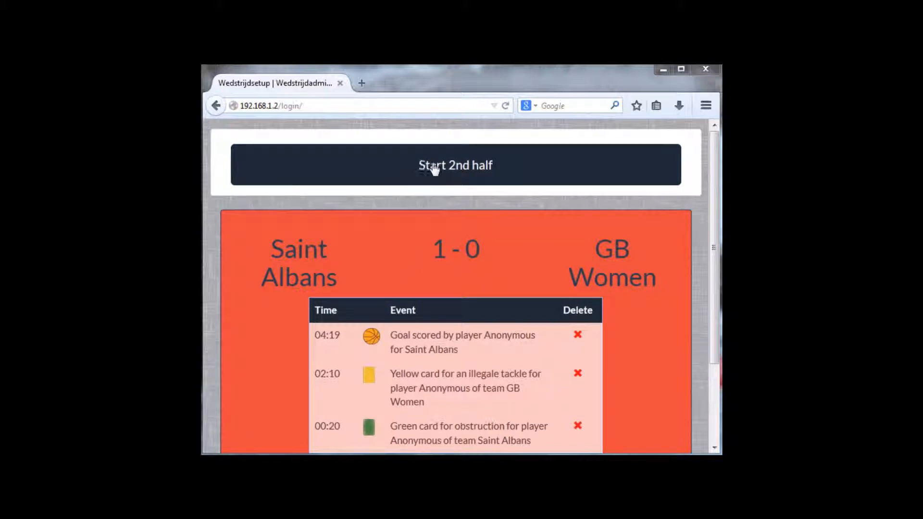
- Start the second-half clock, record a time-out, then resume the half
{"action": "left_click", "coordinate": [499, 168]}
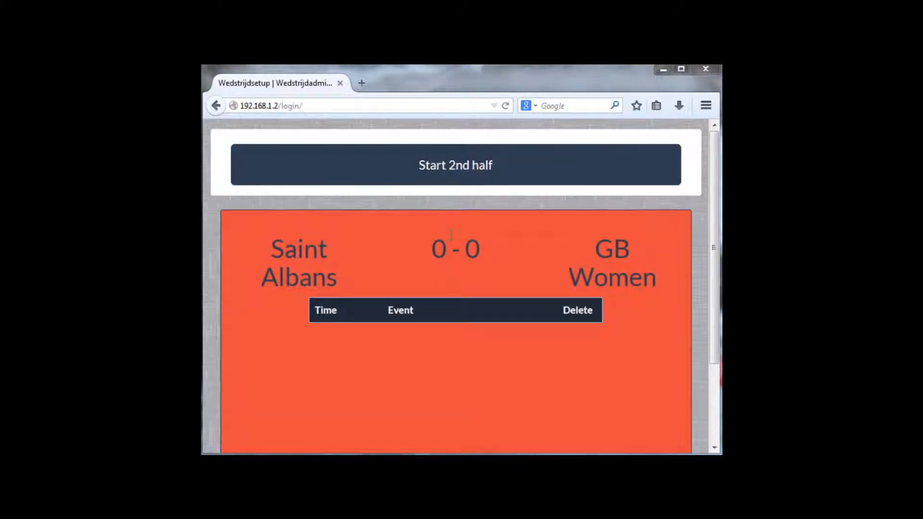
{"action": "left_click", "coordinate": [448, 178]}
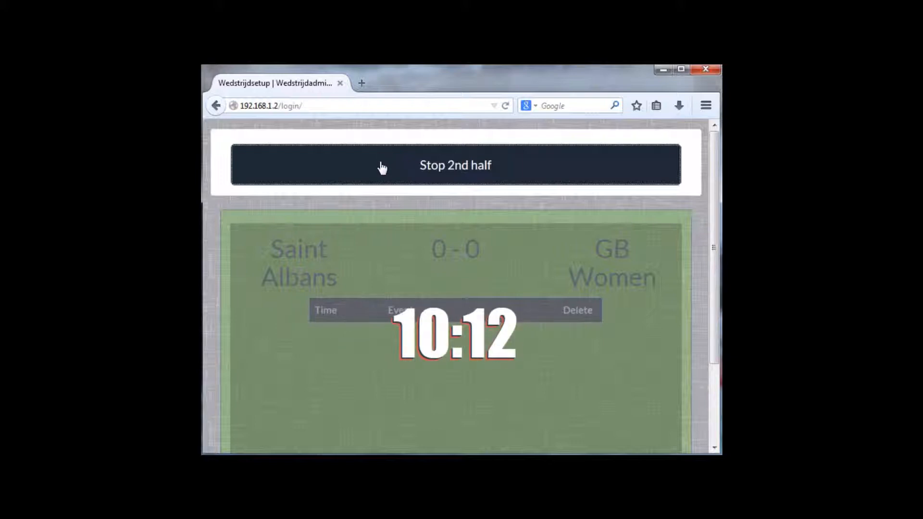
{"action": "left_click", "coordinate": [335, 353]}
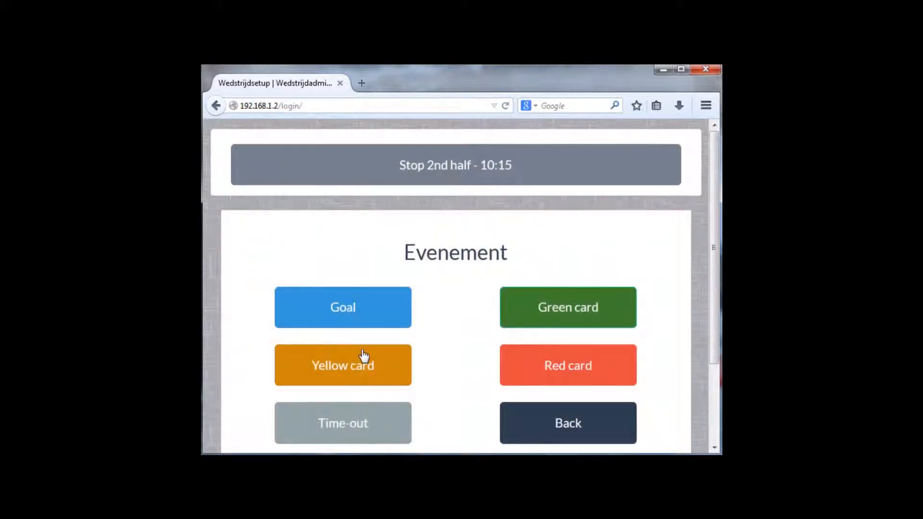
{"action": "left_click", "coordinate": [355, 432]}
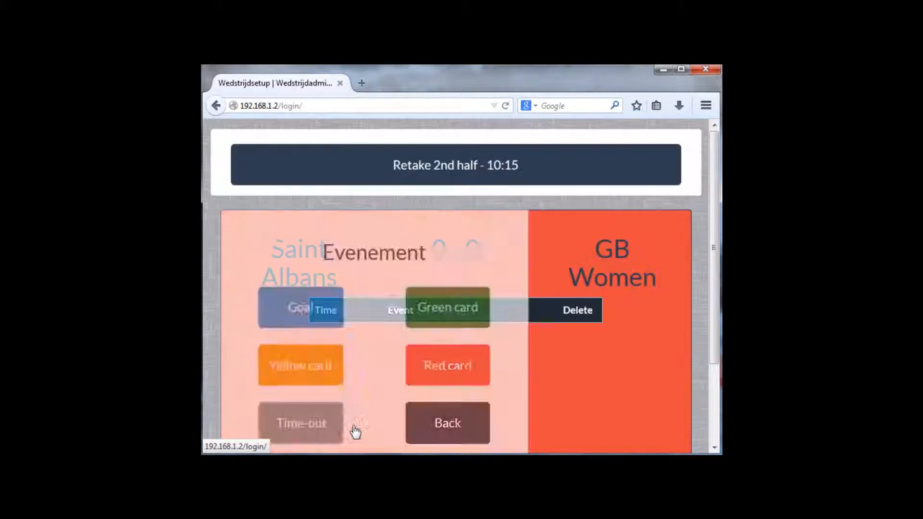
{"action": "left_click", "coordinate": [443, 166]}
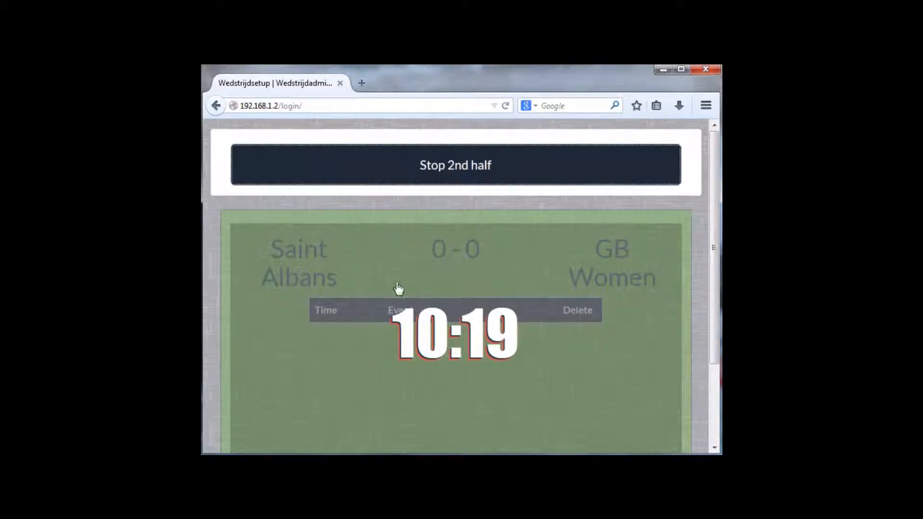
- Stop the clock, choose Play on and restart, then stop and end the second half
{"action": "left_click", "coordinate": [350, 166]}
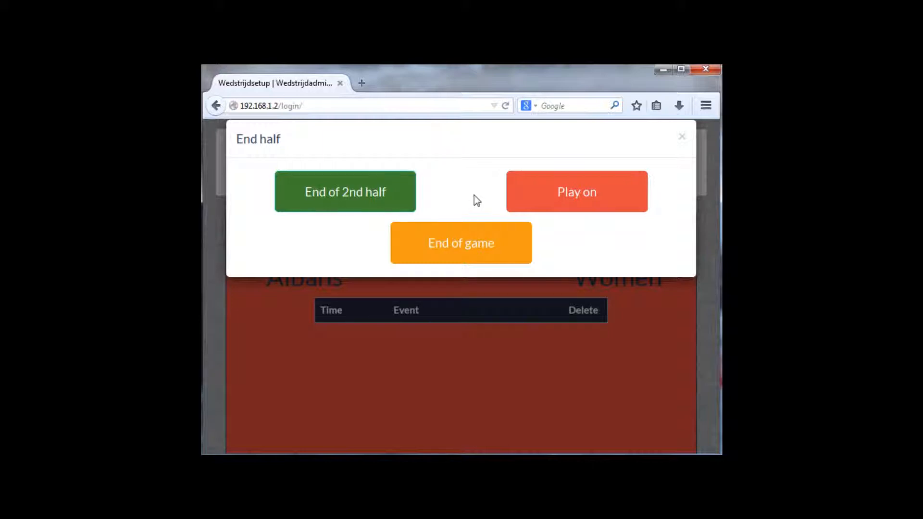
{"action": "left_click", "coordinate": [571, 199]}
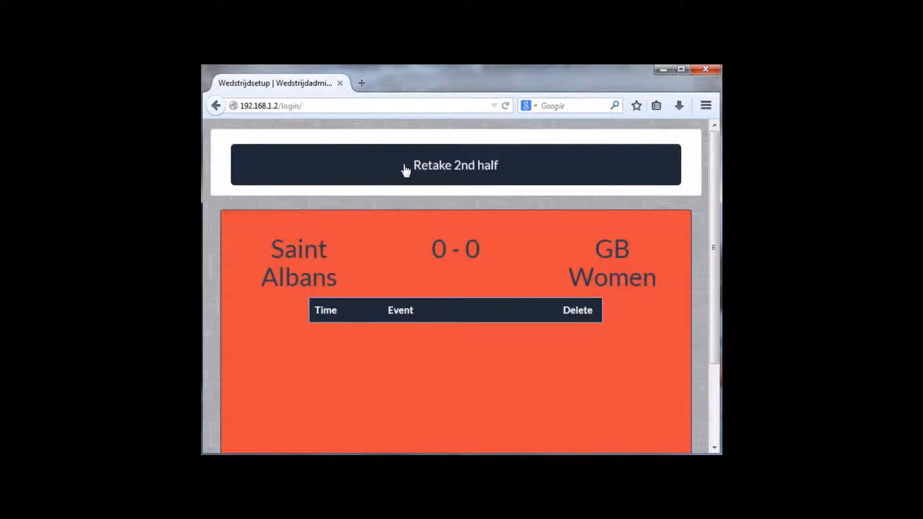
{"action": "left_click", "coordinate": [405, 170]}
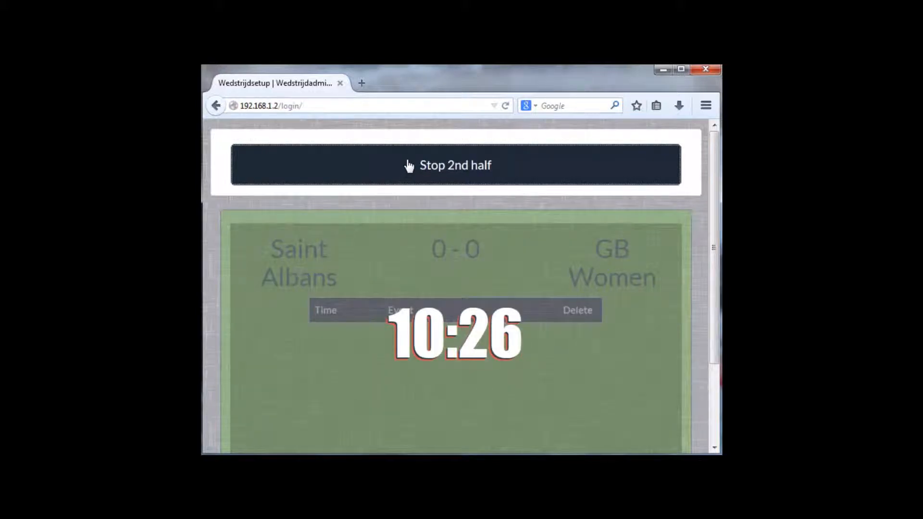
{"action": "left_click", "coordinate": [408, 168]}
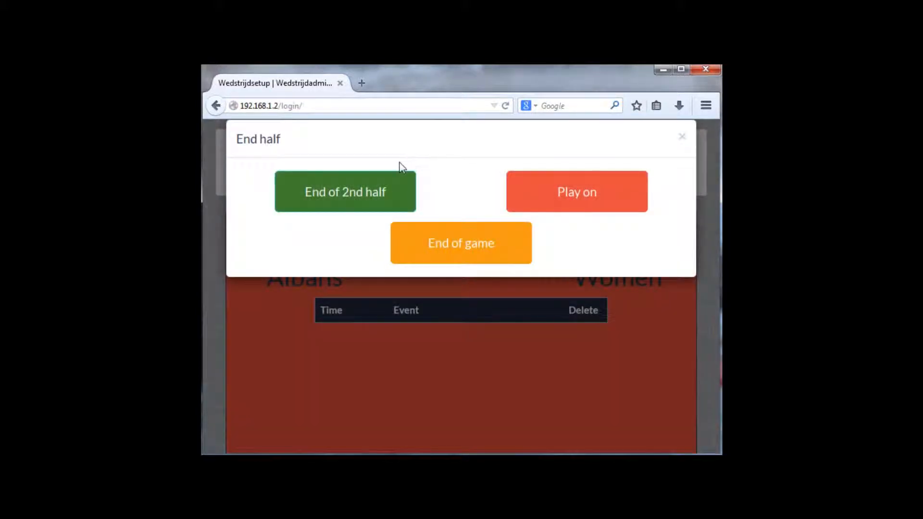
{"action": "left_click", "coordinate": [344, 194]}
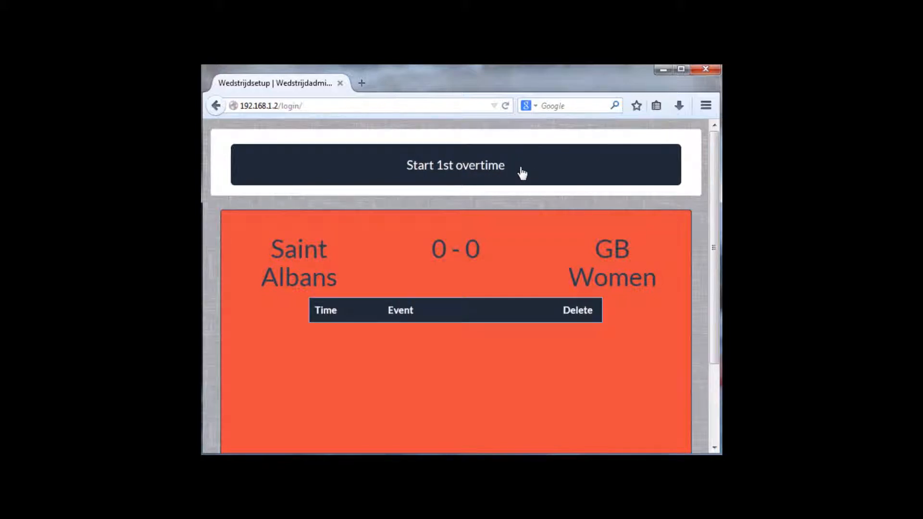
- Start and stop the first overtime, then end the game and confirm it finished 0 - 0
{"action": "left_click", "coordinate": [522, 174]}
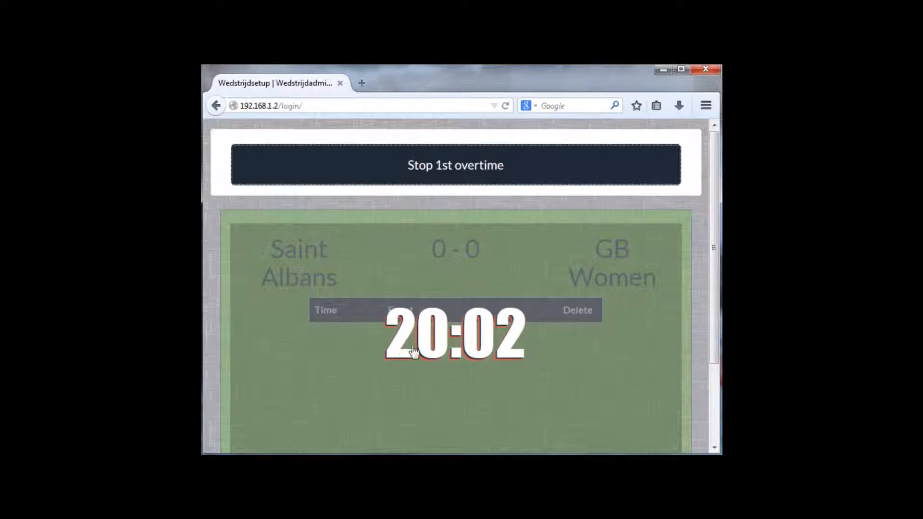
{"action": "left_click", "coordinate": [368, 159]}
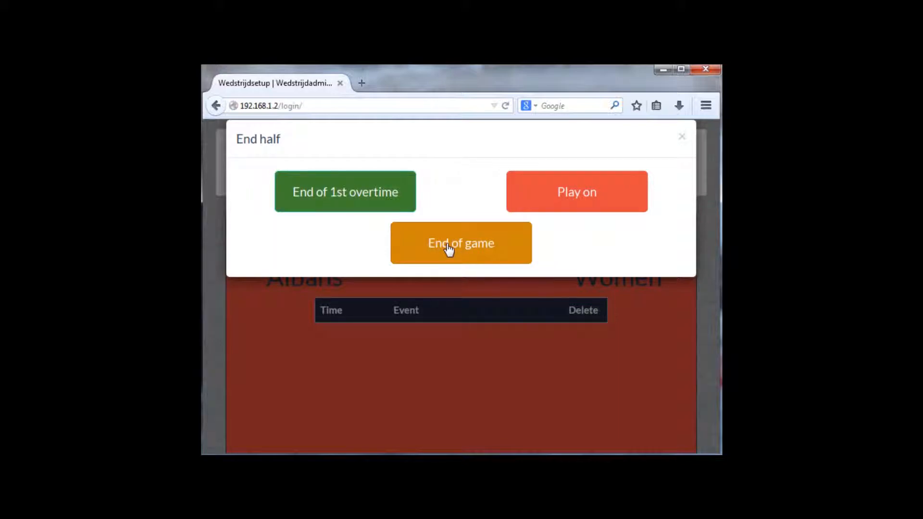
{"action": "left_click", "coordinate": [448, 248]}
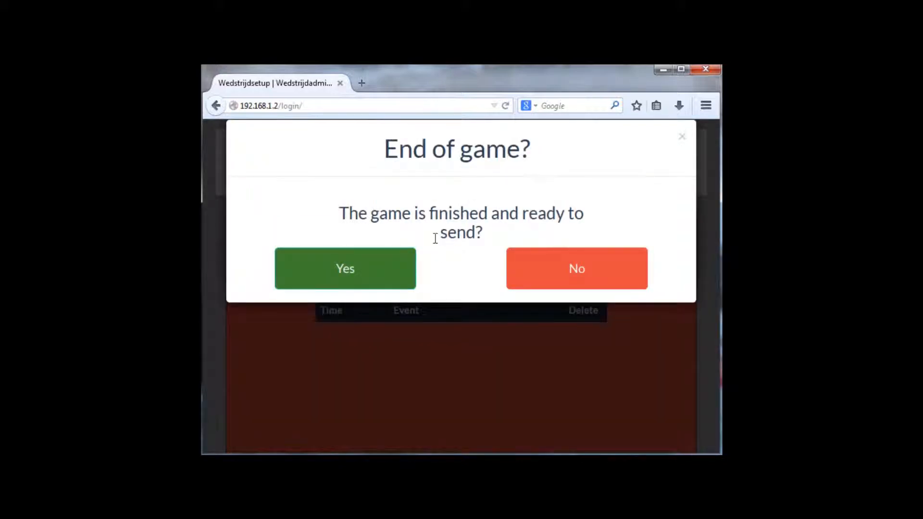
{"action": "left_click", "coordinate": [356, 272]}
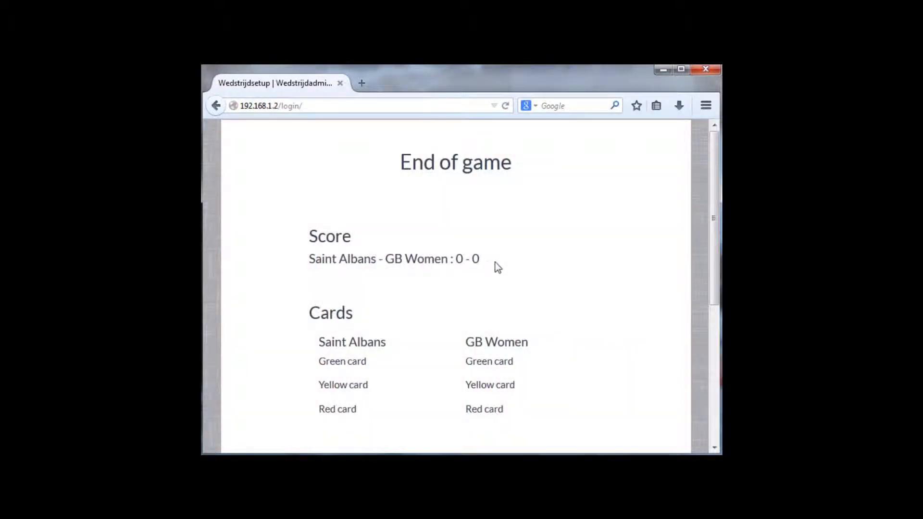
- Enter 'Comment for the tutorial' in the Comment box of the Saint Albans - GB Women summary
{"action": "scroll", "coordinate": [496, 266], "scroll_direction": "down", "scroll_amount": 5}
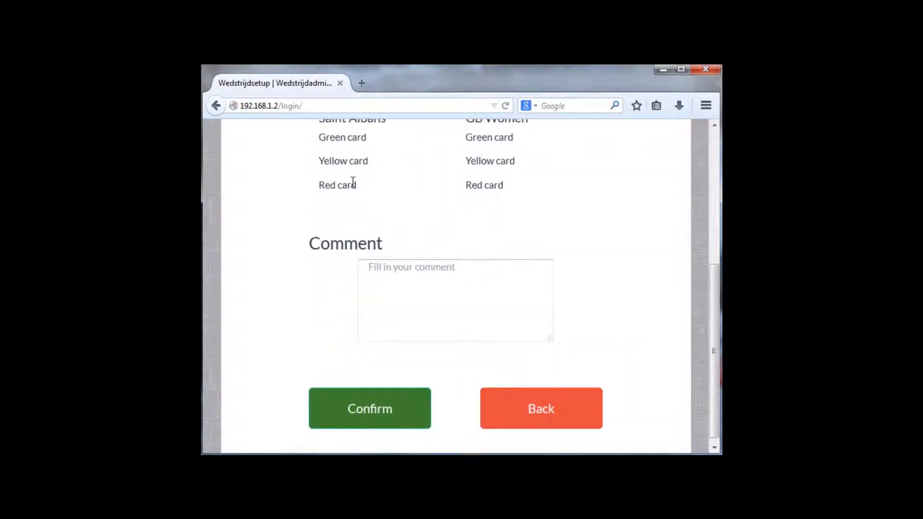
{"action": "scroll", "coordinate": [352, 181], "scroll_direction": "up", "scroll_amount": 5}
{"action": "scroll", "coordinate": [416, 284], "scroll_direction": "down", "scroll_amount": 5}
{"action": "left_click", "coordinate": [436, 267]}
{"action": "type", "text": "Comment for the tutoril"}
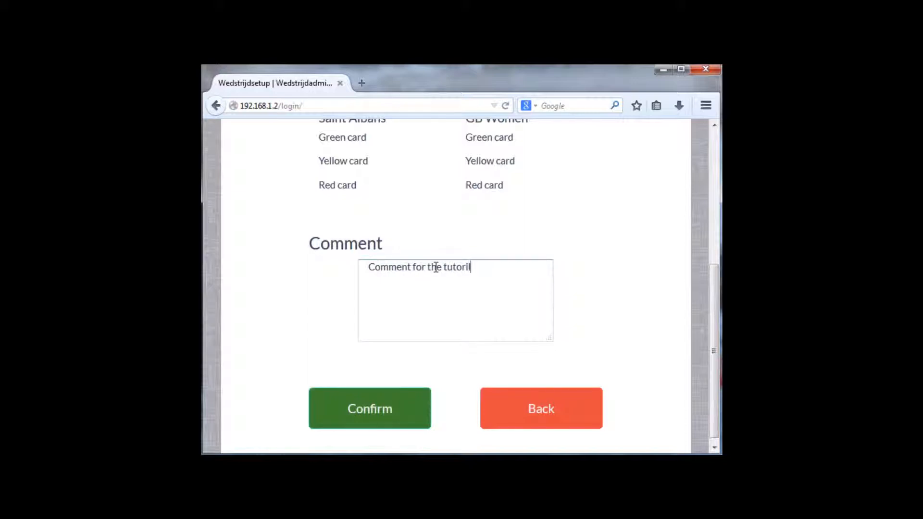
{"action": "key", "text": "BackSpace"}
{"action": "type", "text": "ial"}
- Submit the commented match and confirm it with the referee's PIN
{"action": "left_click", "coordinate": [382, 411]}
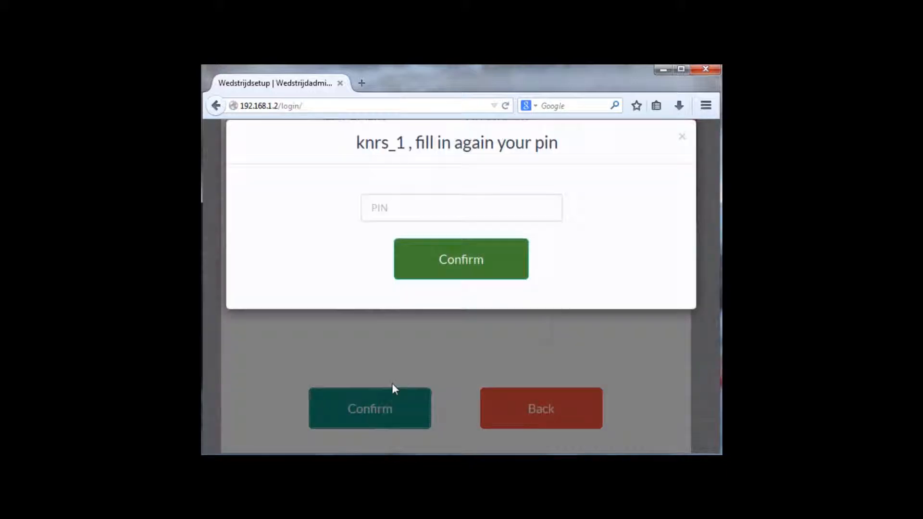
{"action": "left_click", "coordinate": [463, 212]}
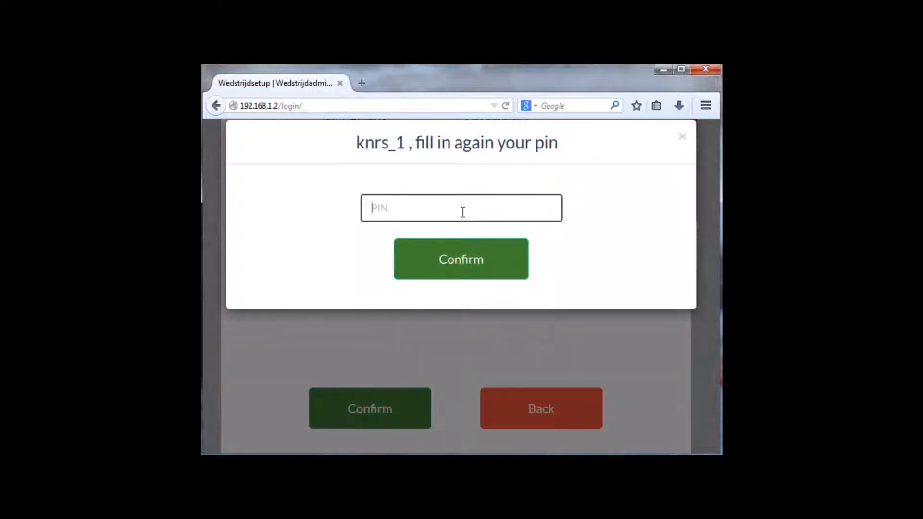
{"action": "type", "text": "1234"}
{"action": "left_click", "coordinate": [463, 261]}
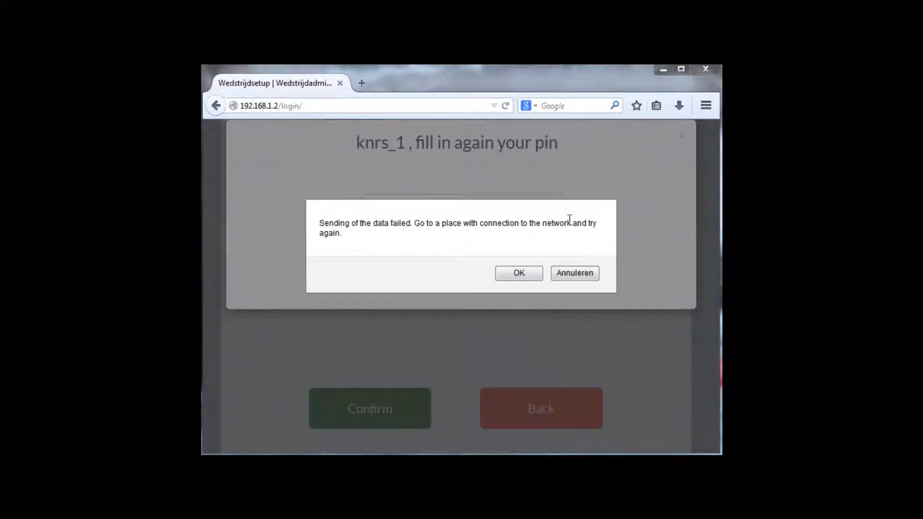
- Dismiss the network failure and data-sent alerts, then leave the match page
{"action": "left_click", "coordinate": [523, 273]}
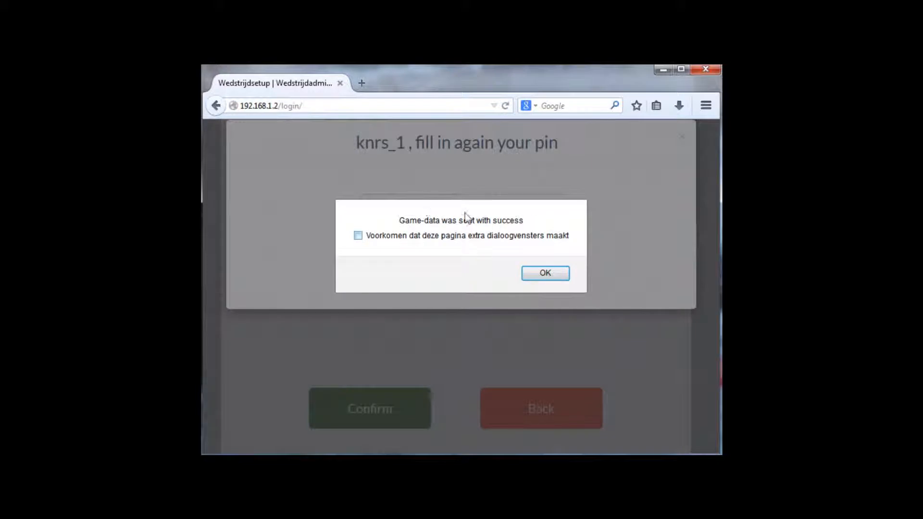
{"action": "left_click", "coordinate": [549, 276]}
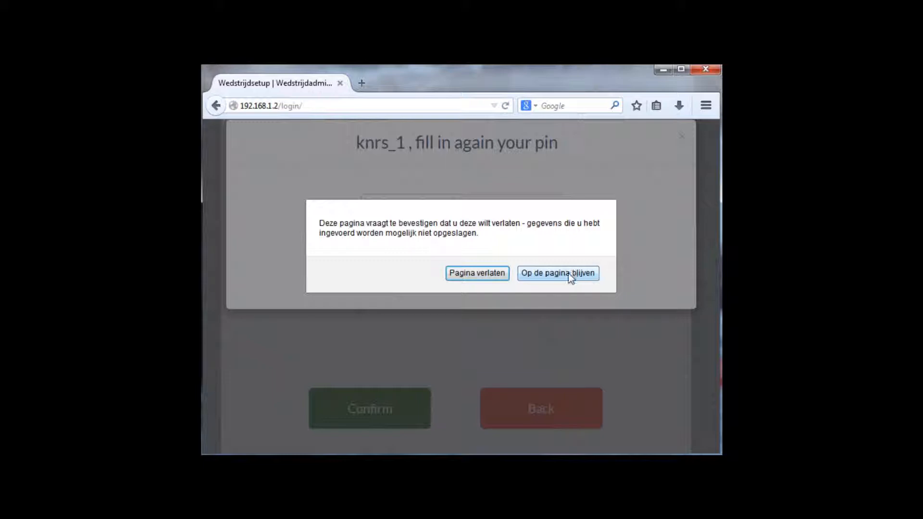
{"action": "left_click", "coordinate": [474, 273]}
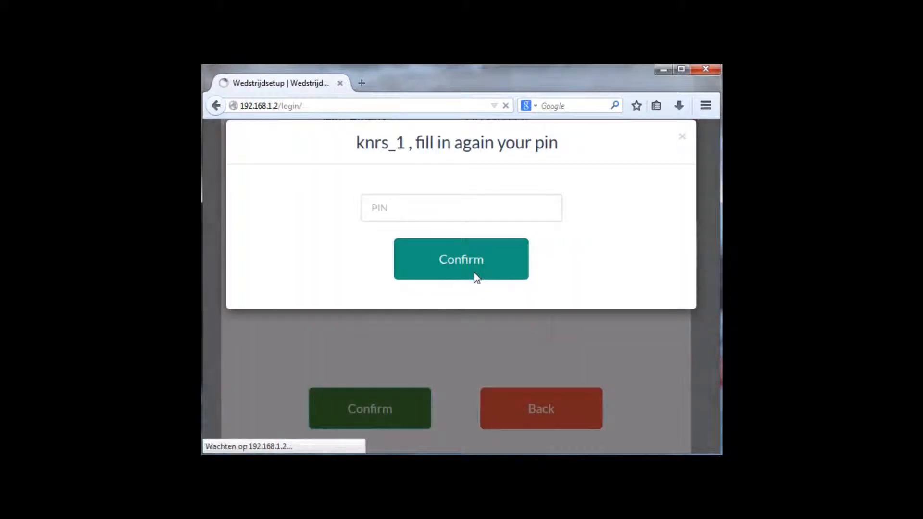
- Switch the game setup page language from Nederlands to English
{"action": "scroll", "coordinate": [548, 221], "scroll_direction": "up", "scroll_amount": 5}
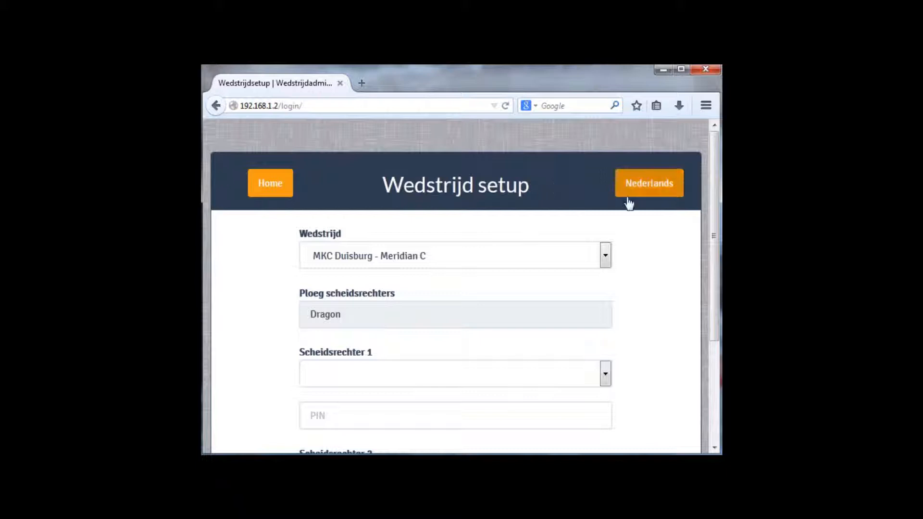
{"action": "left_click", "coordinate": [654, 186]}
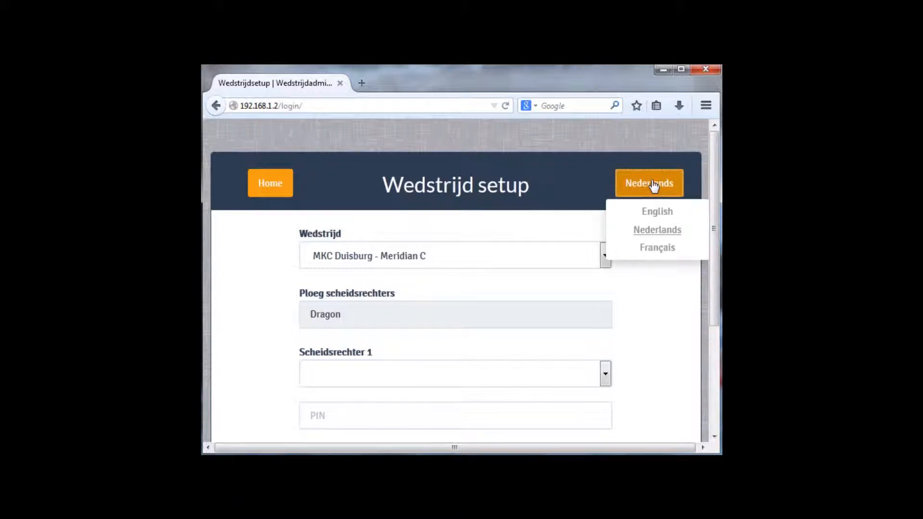
{"action": "left_click", "coordinate": [666, 220]}
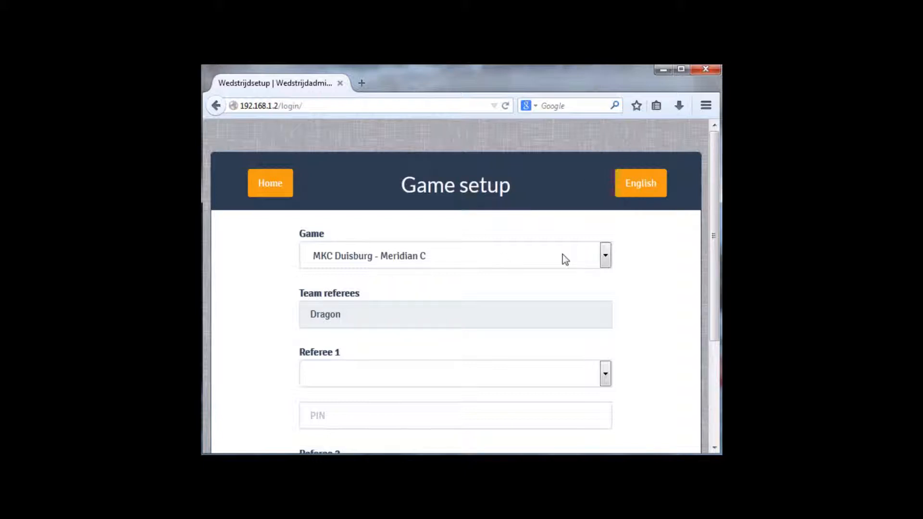
- Keep MKC Duisburg - Meridian C as the game, return Home and open the Wedstrijden overview
{"action": "left_click", "coordinate": [606, 257]}
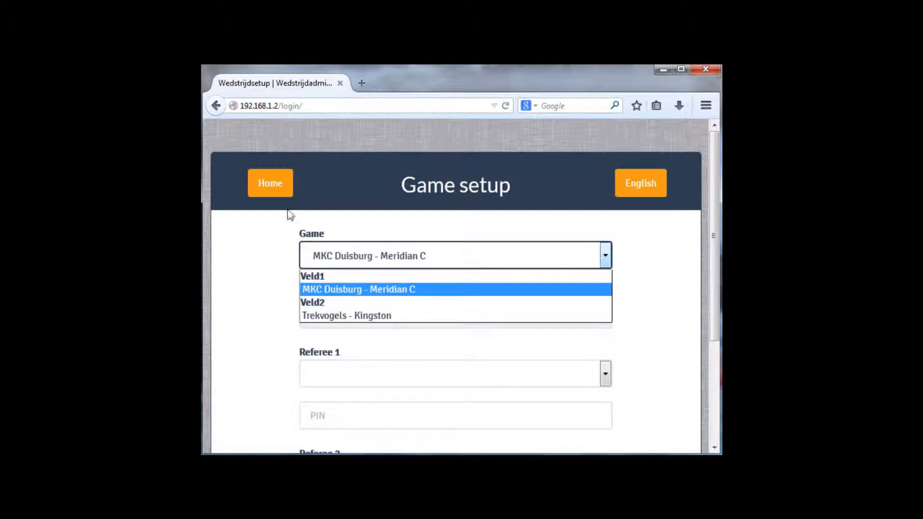
{"action": "left_click", "coordinate": [274, 192]}
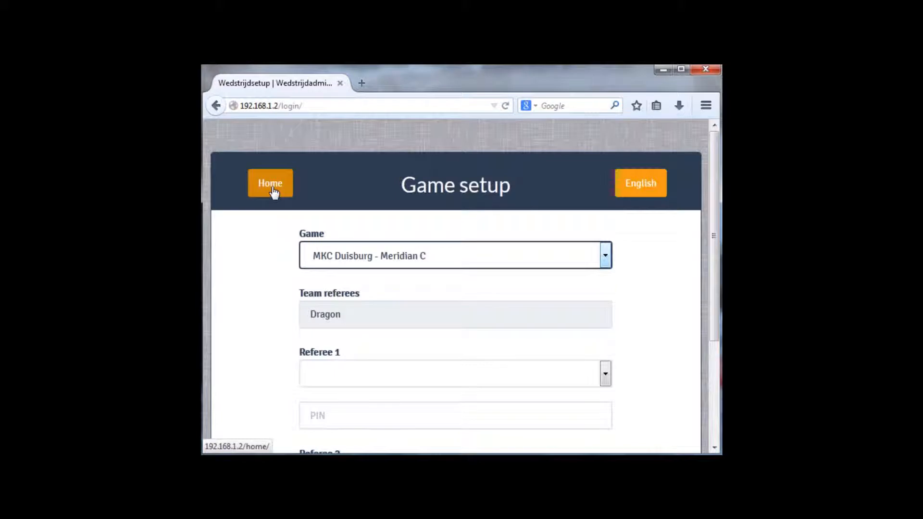
{"action": "left_click", "coordinate": [275, 190]}
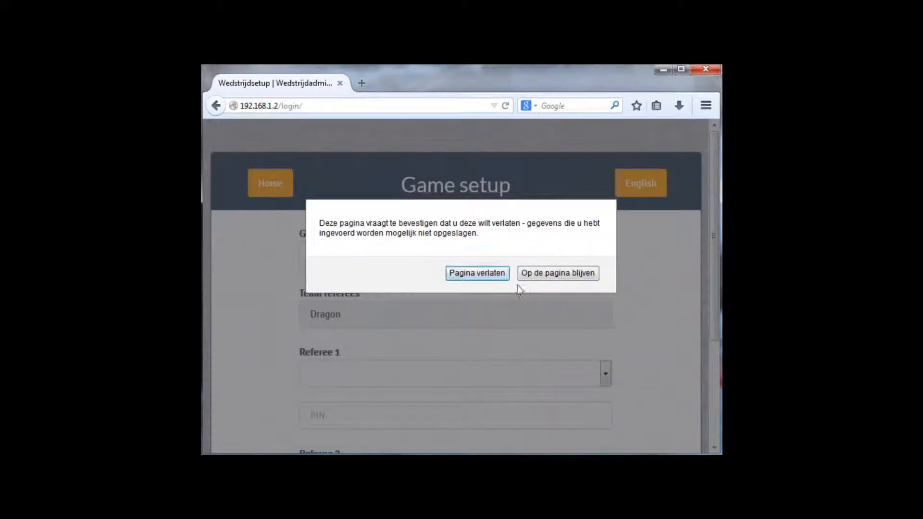
{"action": "left_click", "coordinate": [481, 273]}
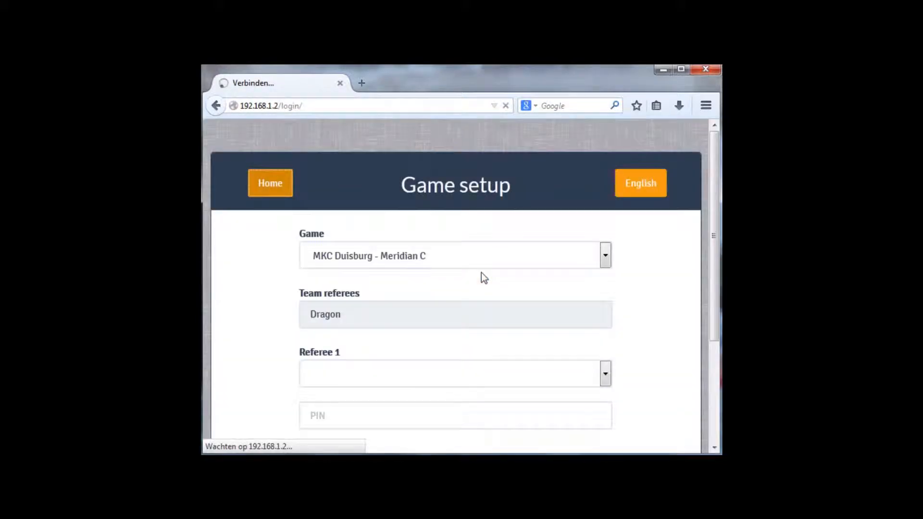
{"action": "left_click", "coordinate": [302, 369]}
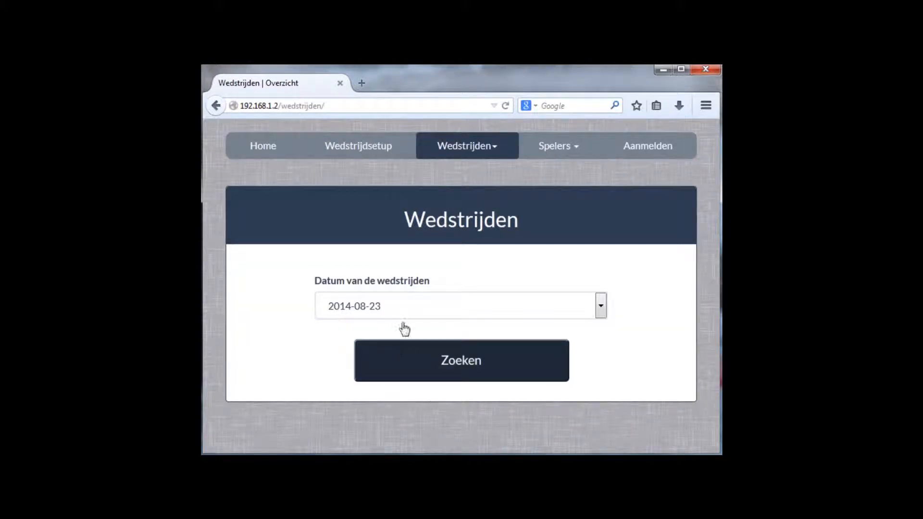
- Search for the matches played on 2014-08-15
{"action": "left_click", "coordinate": [403, 308]}
{"action": "left_click", "coordinate": [389, 352]}
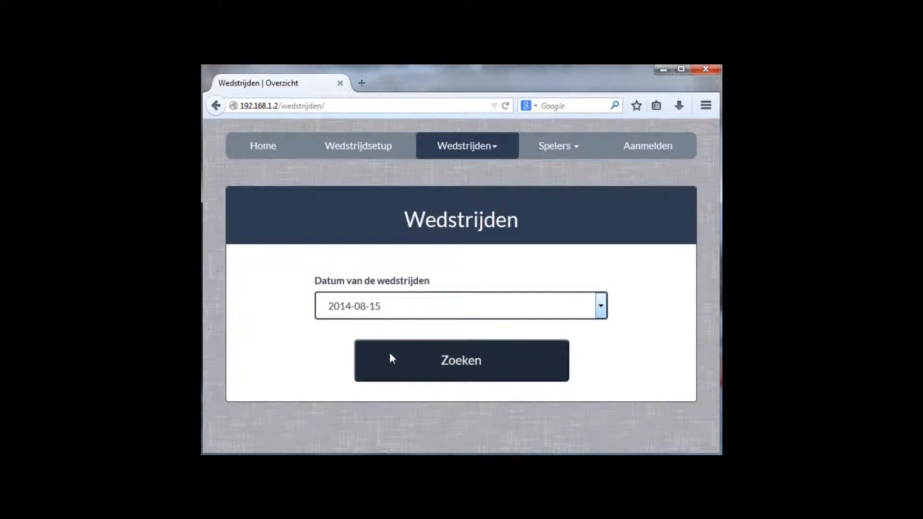
{"action": "left_click", "coordinate": [461, 368]}
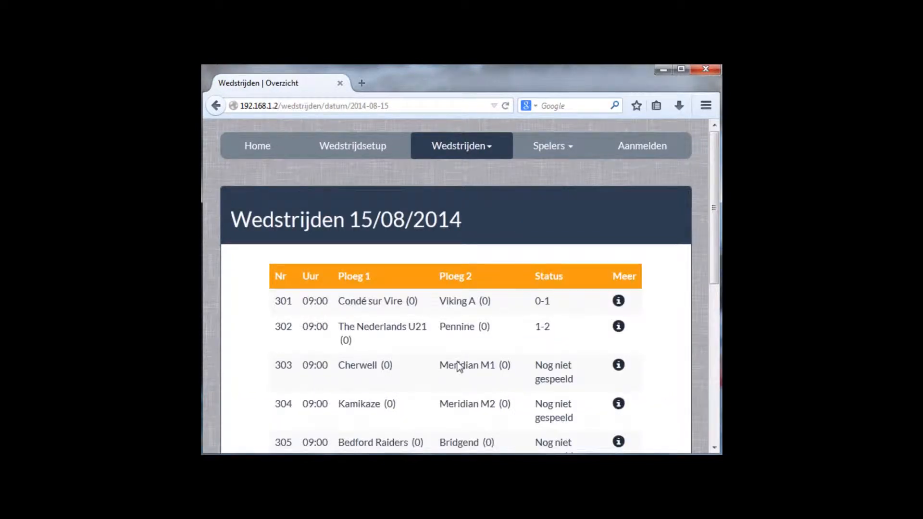
- View the details of match 308, Saint Albans - GB Women, then return to the overview
{"action": "scroll", "coordinate": [459, 367], "scroll_direction": "down", "scroll_amount": 5}
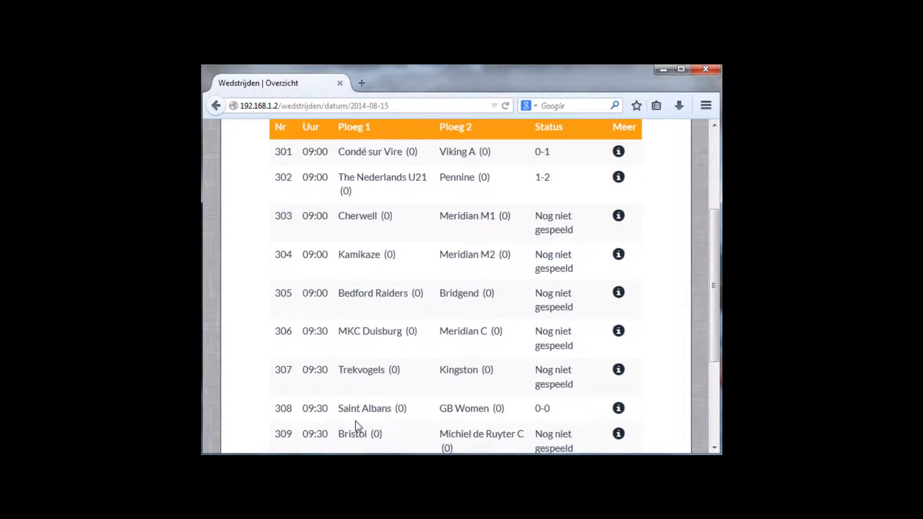
{"action": "left_click", "coordinate": [619, 410]}
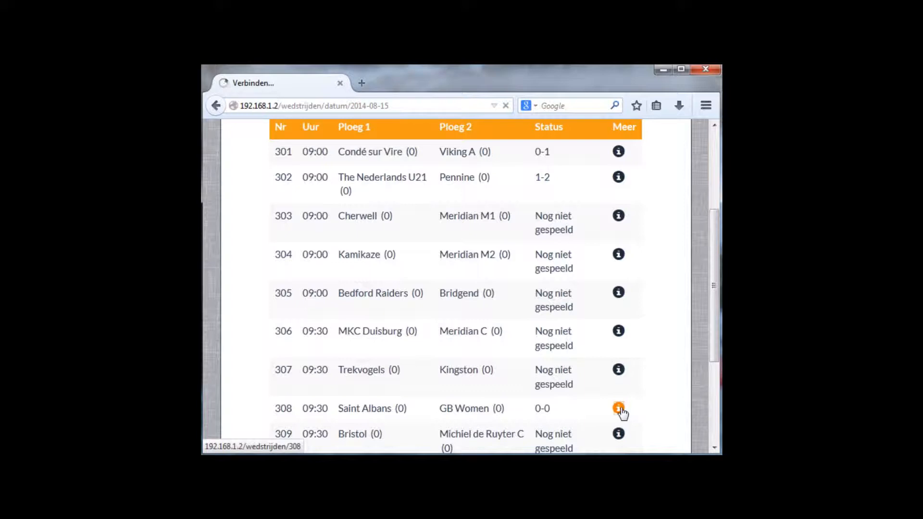
{"action": "scroll", "coordinate": [362, 393], "scroll_direction": "down", "scroll_amount": 3}
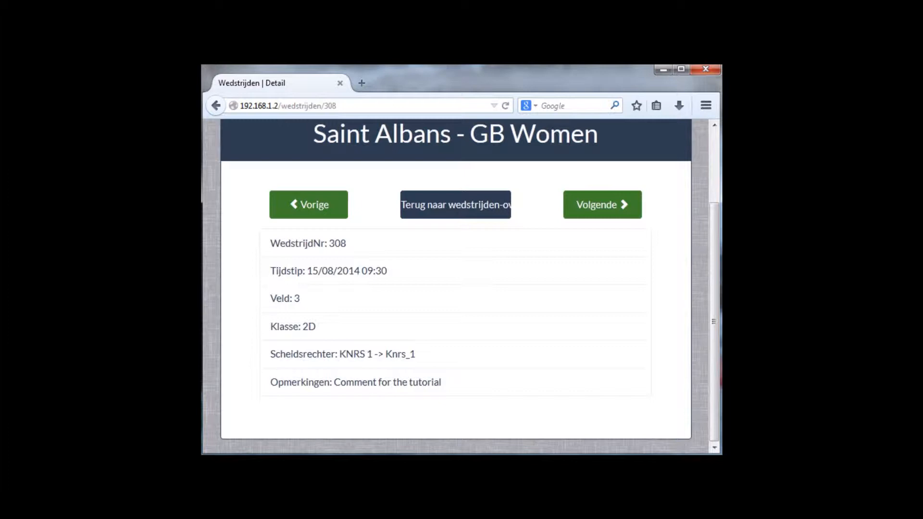
{"action": "left_click", "coordinate": [440, 208]}
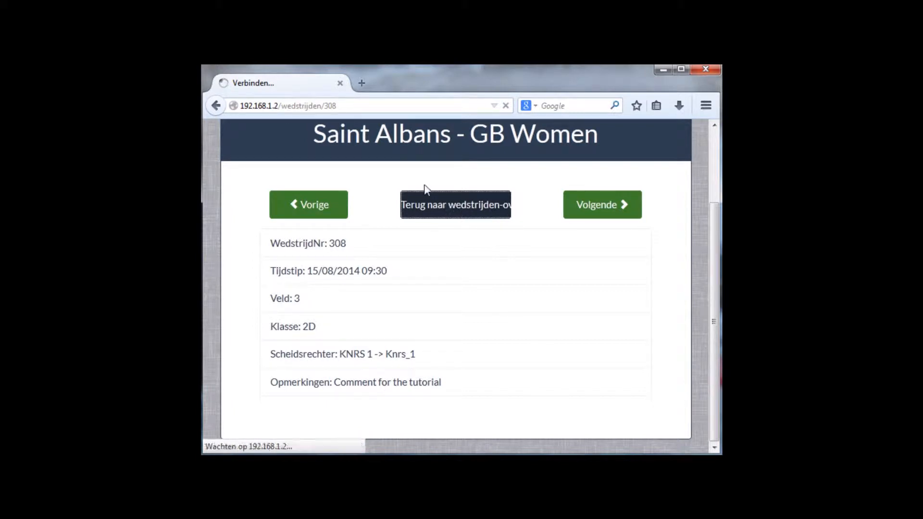
- Open Stand from the Wedstrijden menu and scroll through the group standings tables
{"action": "left_click", "coordinate": [439, 204]}
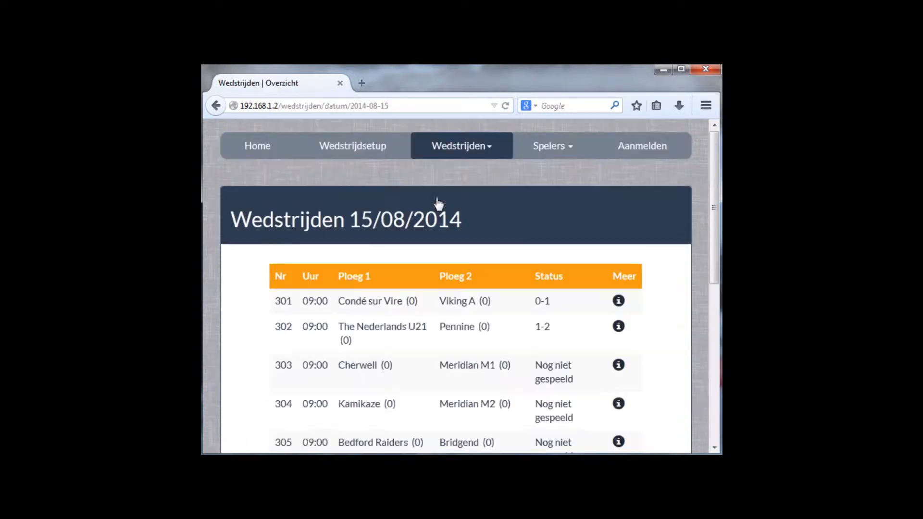
{"action": "left_click", "coordinate": [450, 154]}
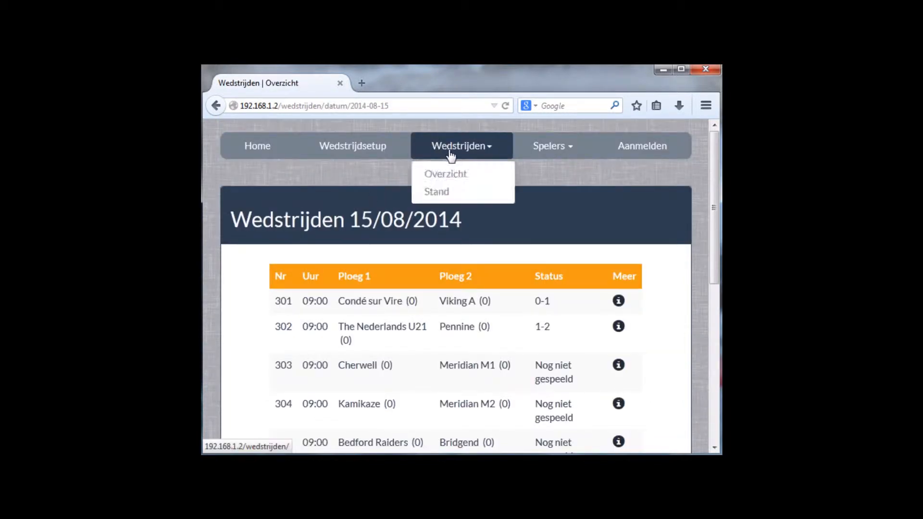
{"action": "left_click", "coordinate": [438, 192]}
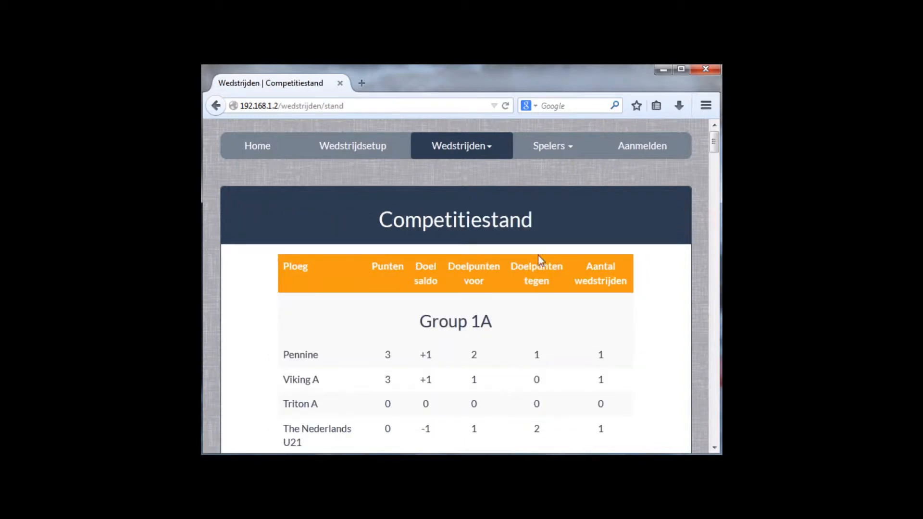
{"action": "scroll", "coordinate": [485, 316], "scroll_direction": "down", "scroll_amount": 10}
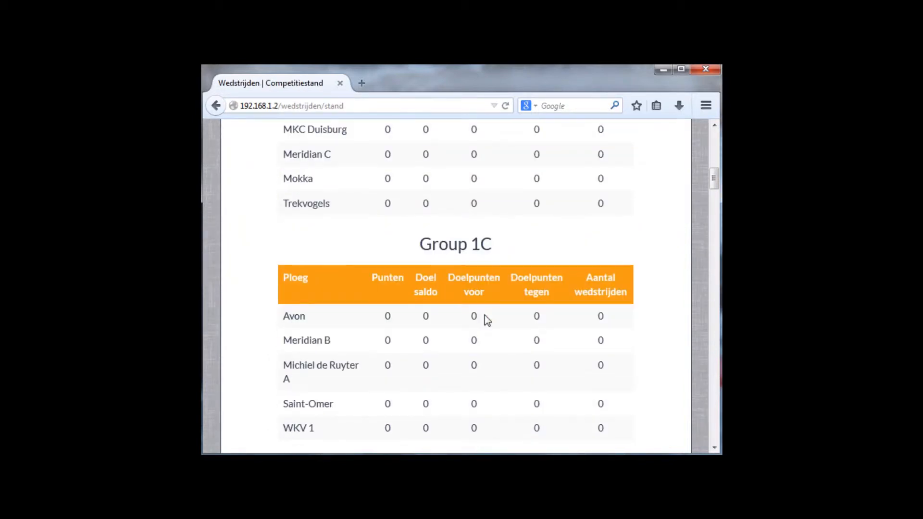
{"action": "scroll", "coordinate": [485, 316], "scroll_direction": "down", "scroll_amount": 3}
{"action": "scroll", "coordinate": [484, 316], "scroll_direction": "up", "scroll_amount": 10}
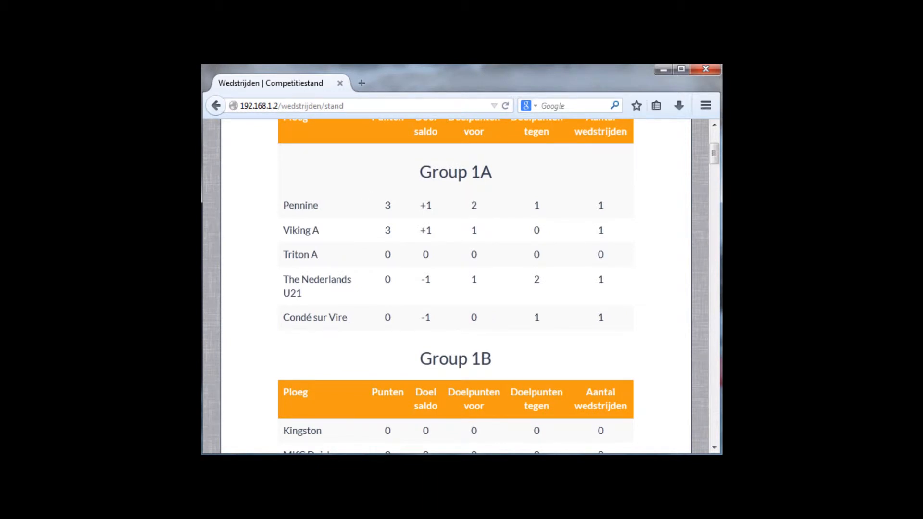
{"action": "scroll", "coordinate": [473, 187], "scroll_direction": "up", "scroll_amount": 3}
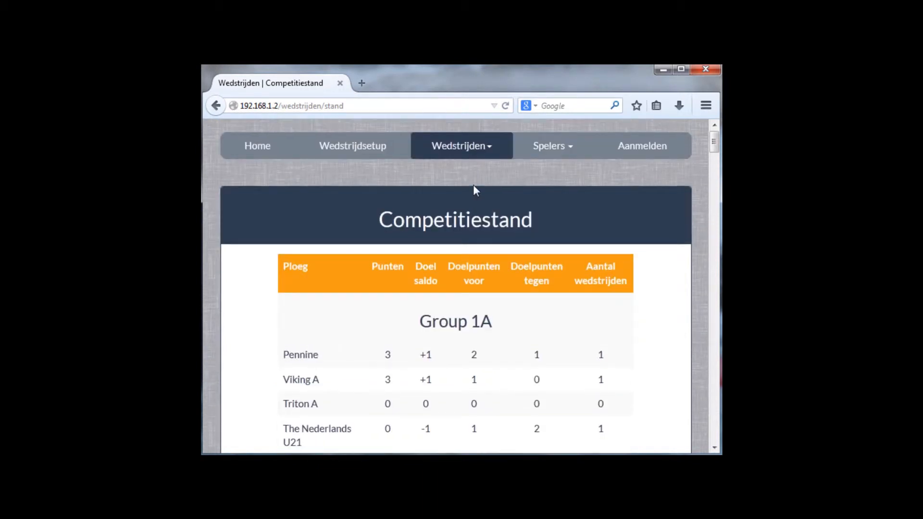